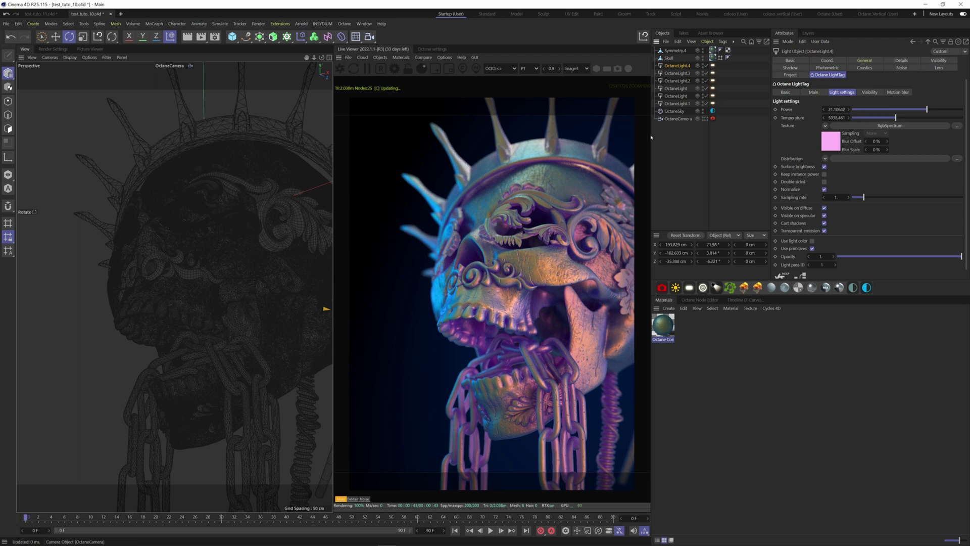
# Review the power and temperature settings of the Octane lights around the skull
pyautogui.keyDown('alt'); pyautogui.moveTo(167, 344); pyautogui.dragTo(177, 326); pyautogui.keyUp('alt')
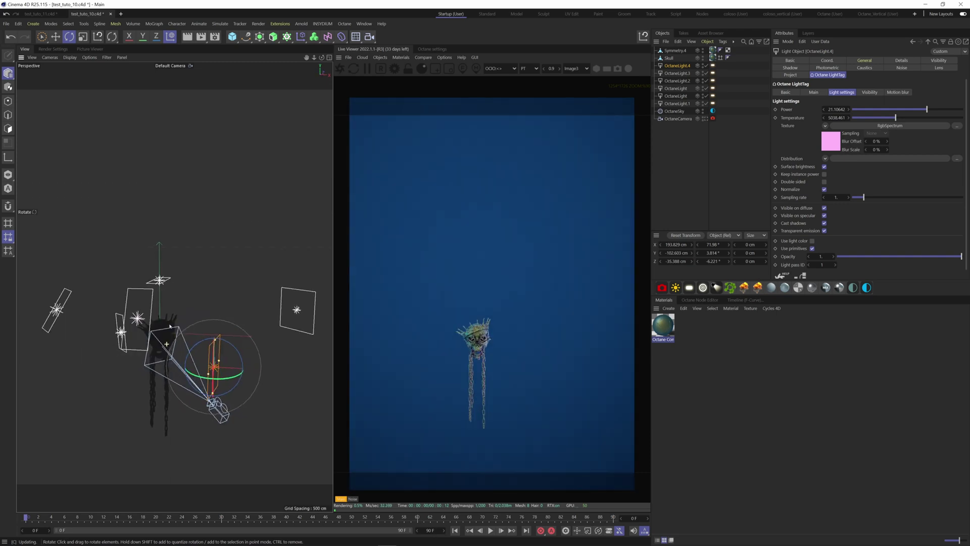
pyautogui.click(706, 118)
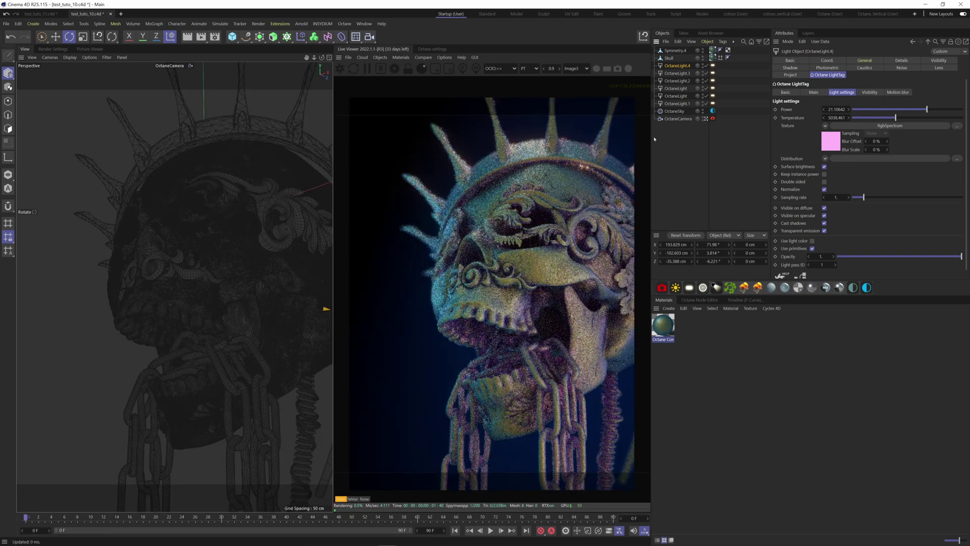
pyautogui.click(713, 103)
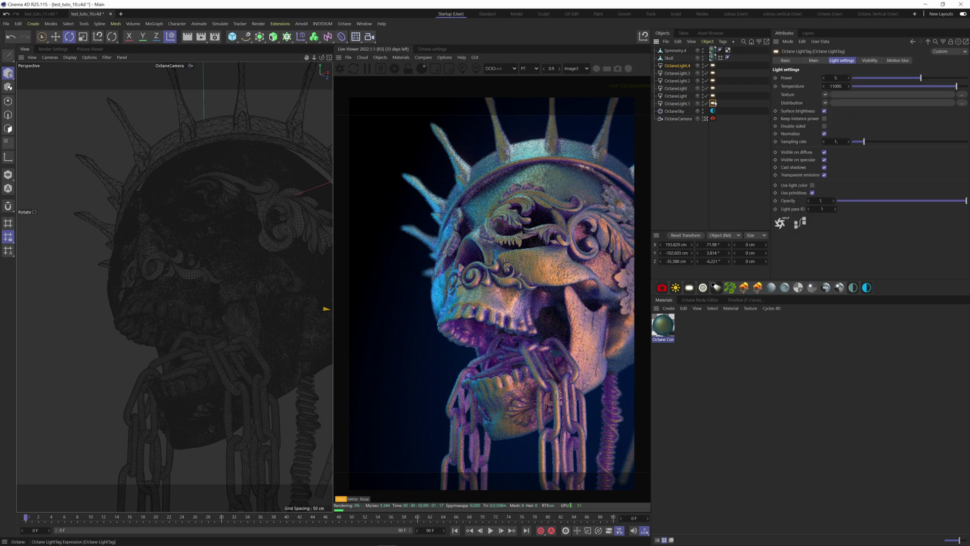
pyautogui.click(674, 104)
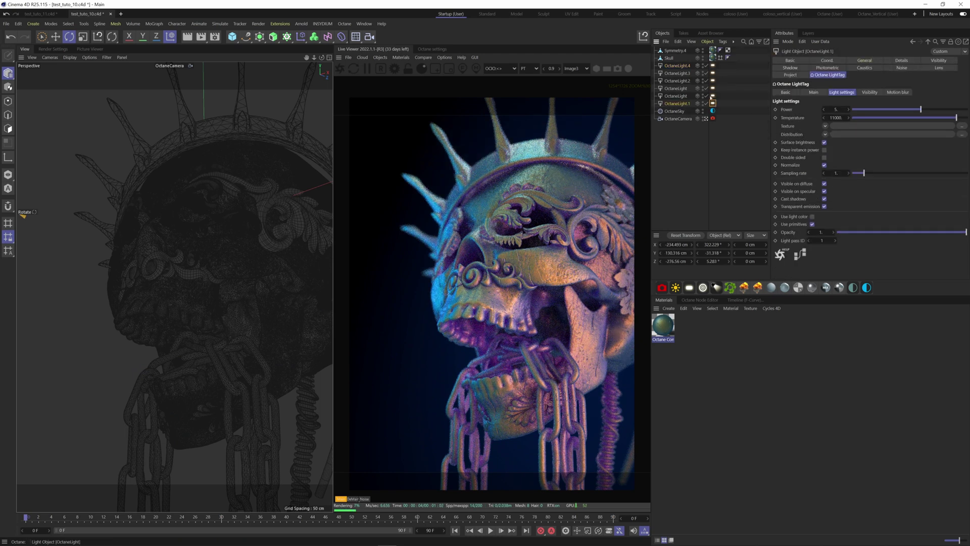
pyautogui.click(713, 95)
pyautogui.click(713, 88)
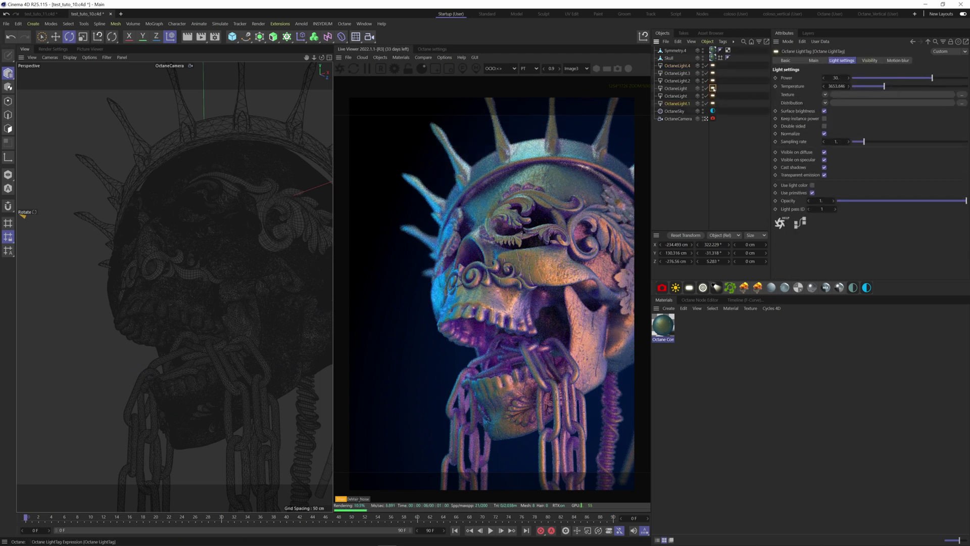
pyautogui.click(713, 81)
pyautogui.click(713, 73)
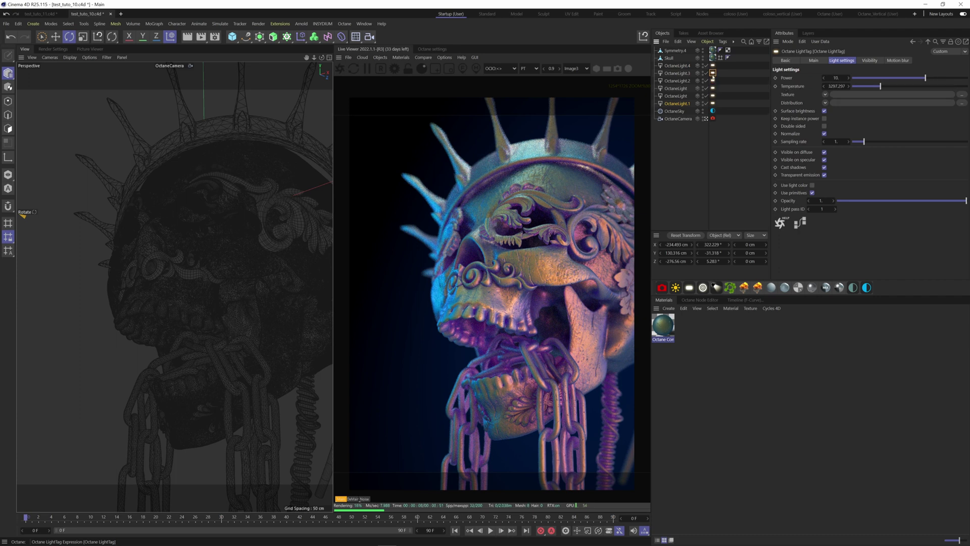
pyautogui.click(713, 65)
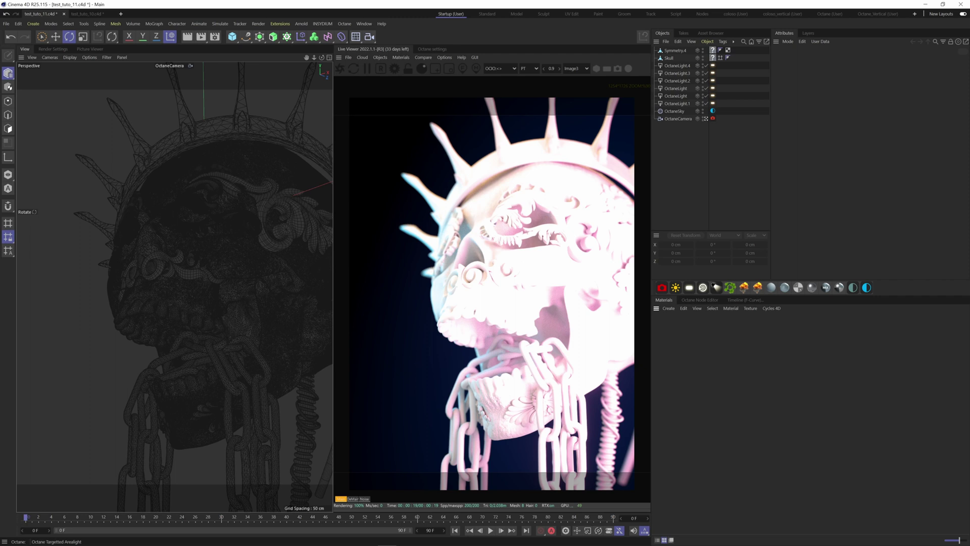
# Build a Composite material node with a new Sub material wired into Material1
pyautogui.click(700, 300)
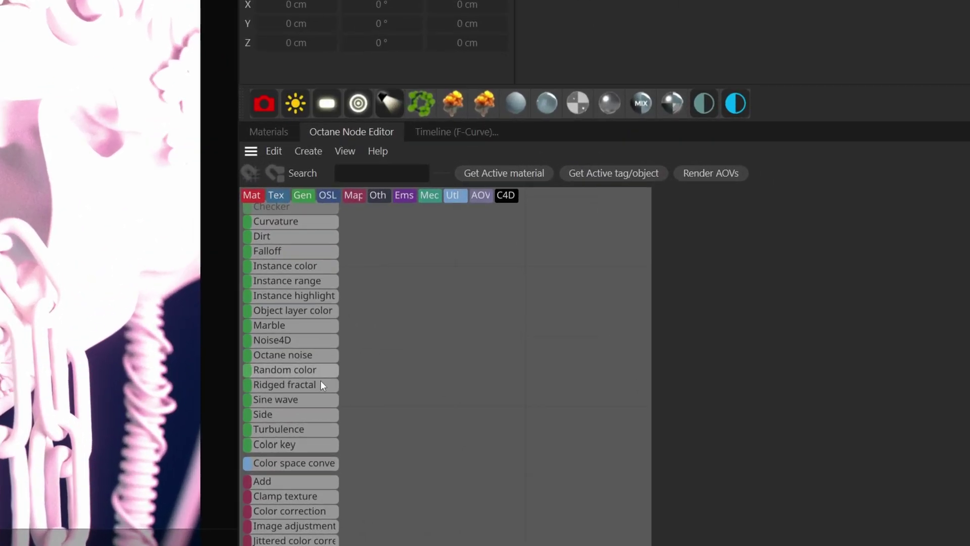
pyautogui.scroll(6, 684, 379)
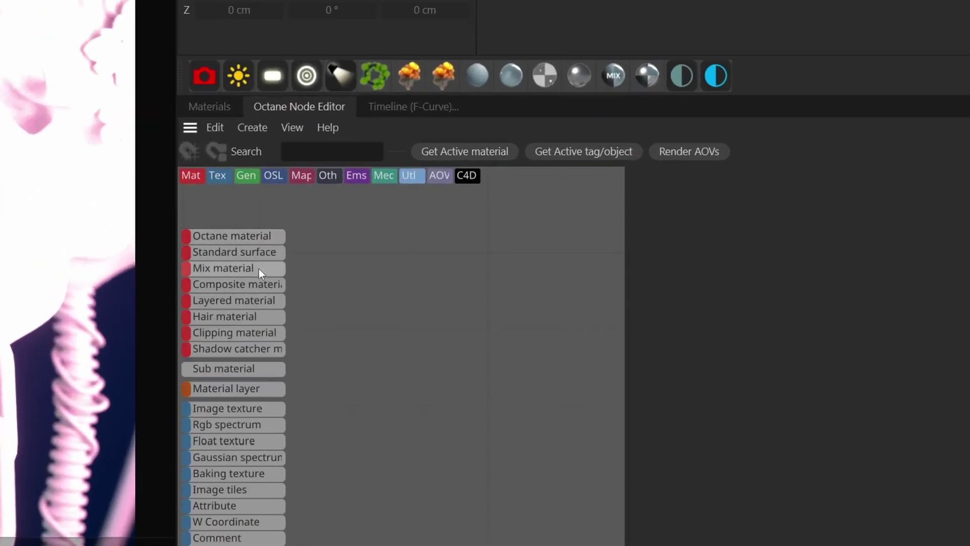
pyautogui.moveTo(255, 284); pyautogui.dragTo(504, 281)
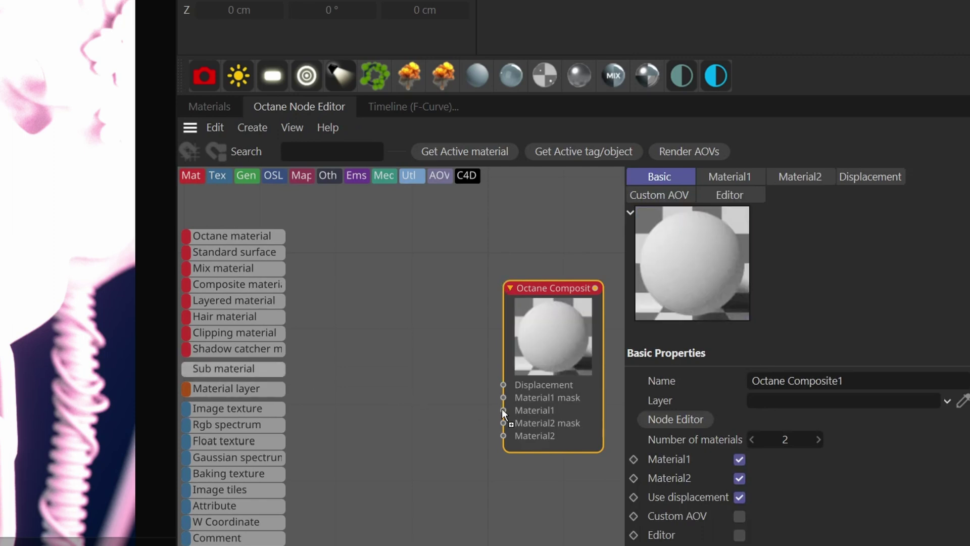
pyautogui.moveTo(501, 410); pyautogui.dragTo(501, 411)
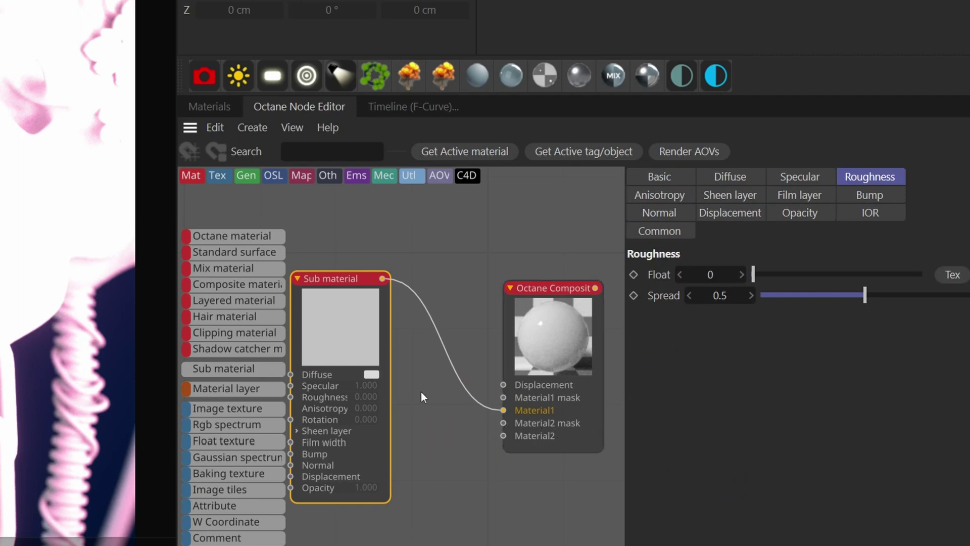
pyautogui.scroll(-1, 390, 336)
pyautogui.moveTo(390, 345); pyautogui.dragTo(418, 346, button='middle')
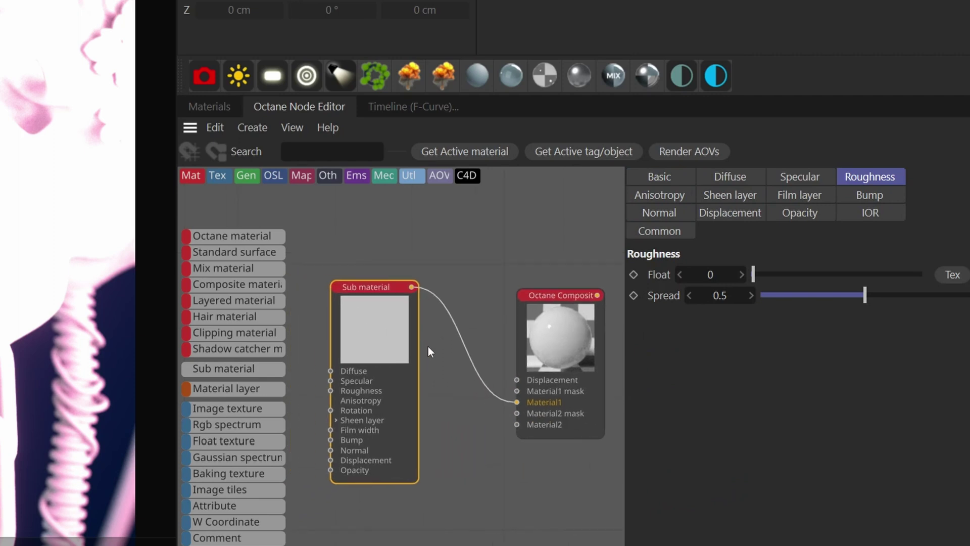
pyautogui.moveTo(627, 348); pyautogui.dragTo(685, 351)
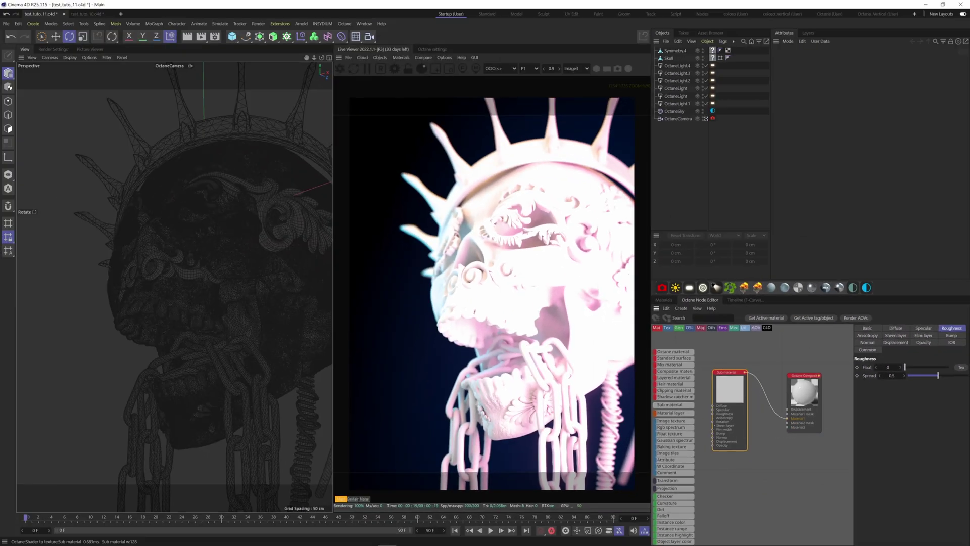
pyautogui.click(664, 300)
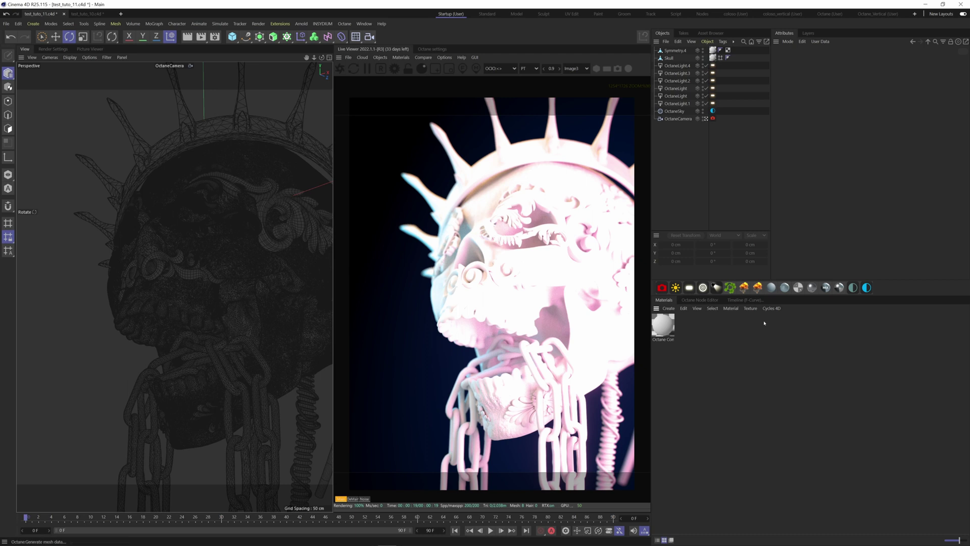
# Change the Sub material's Material type to Universal
pyautogui.click(700, 301)
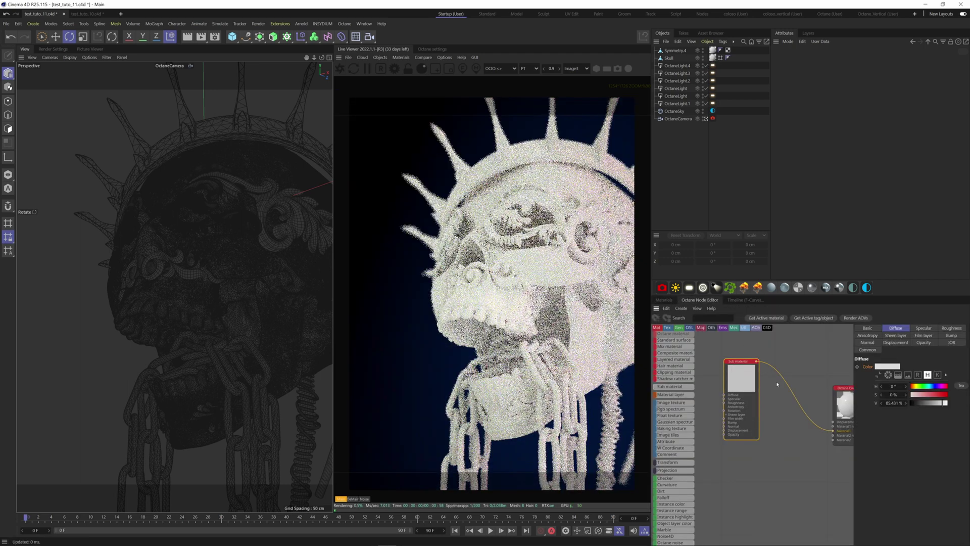
pyautogui.moveTo(734, 372); pyautogui.dragTo(752, 378, button='middle')
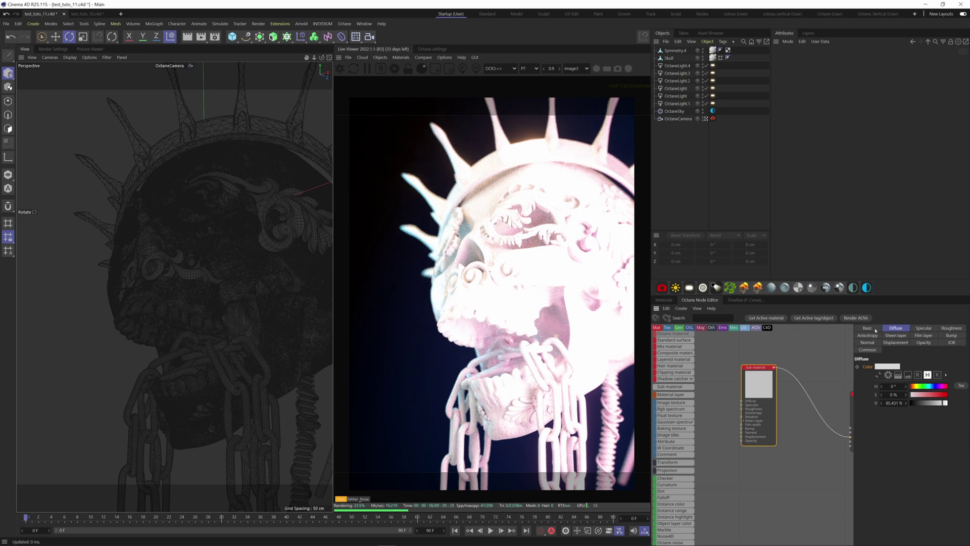
pyautogui.click(869, 328)
pyautogui.click(902, 386)
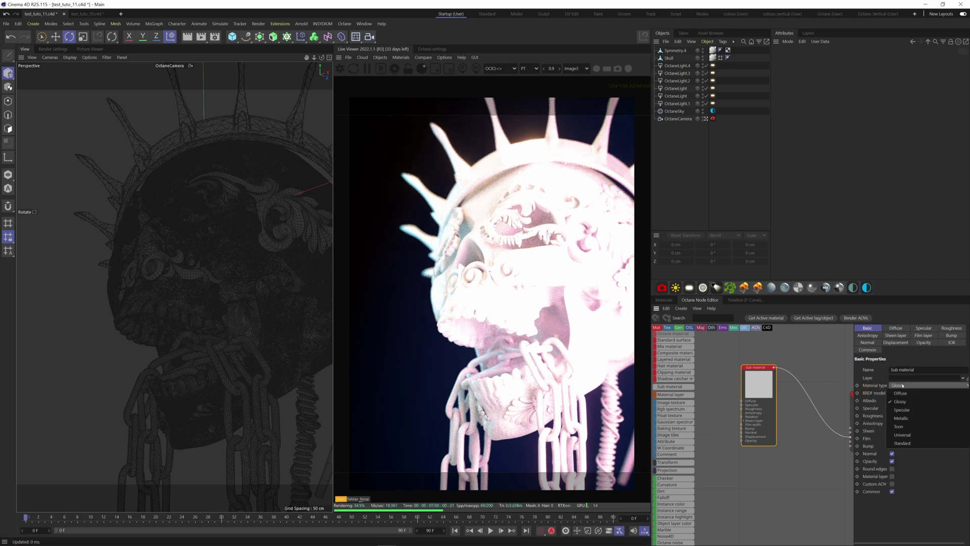
pyautogui.click(904, 440)
# Assign c4doctane > FloatTexture to the thin film layer's Film width
pyautogui.click(926, 342)
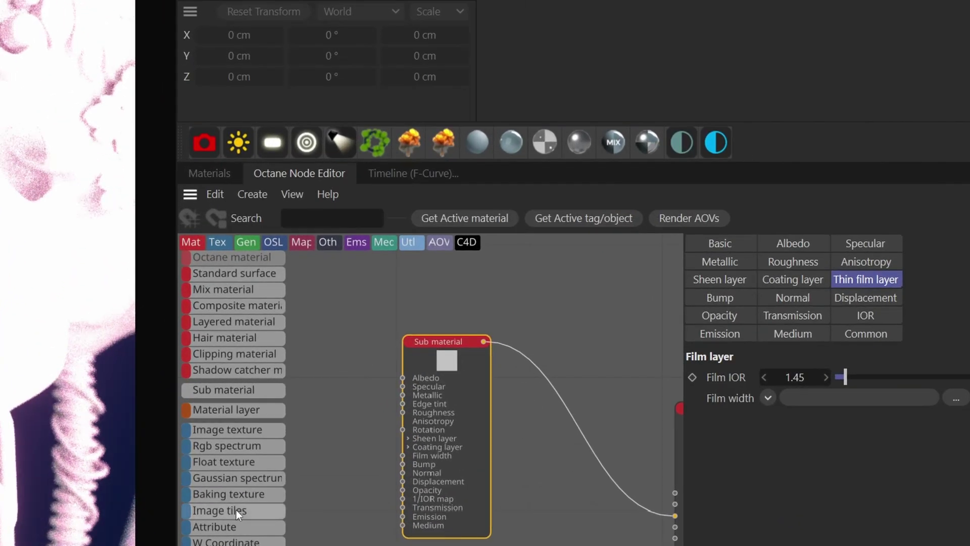
pyautogui.click(768, 398)
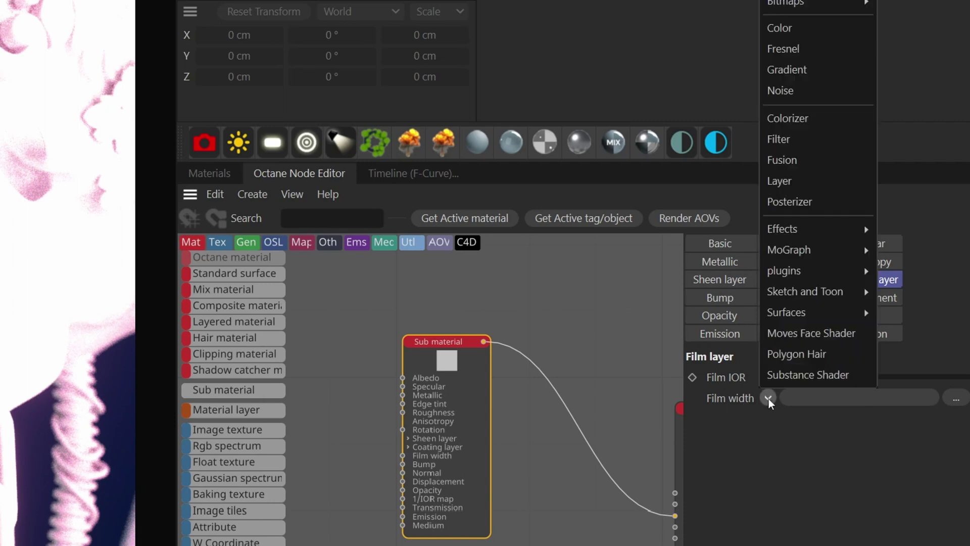
pyautogui.moveTo(775, 268)
pyautogui.moveTo(911, 272)
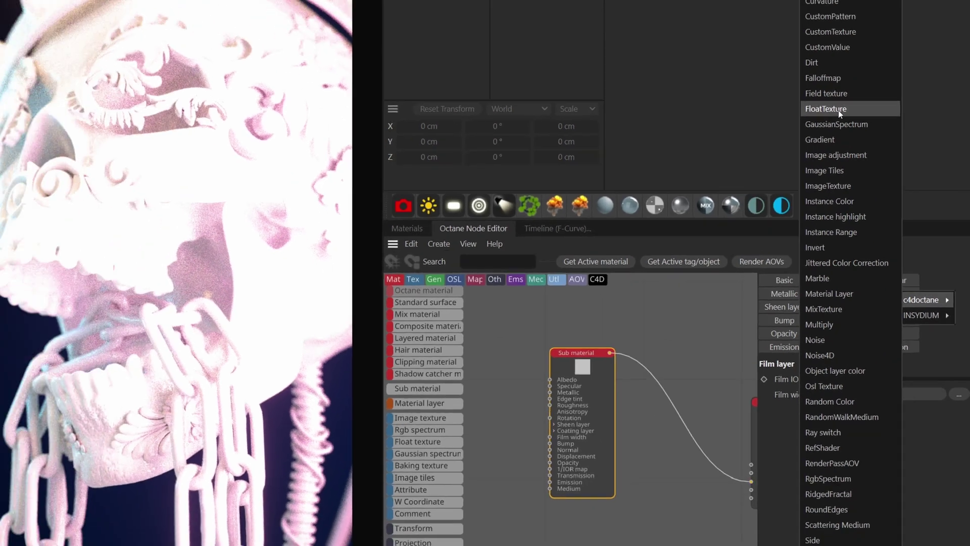
# Plug the FloatTexture into film width and shift the Sub material's albedo hue to teal 196°
pyautogui.click(778, 11)
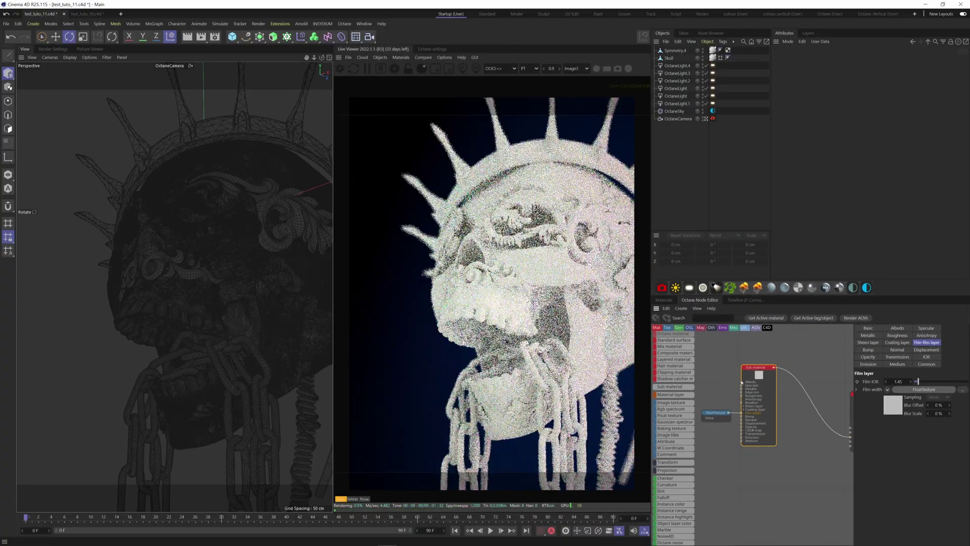
pyautogui.click(897, 328)
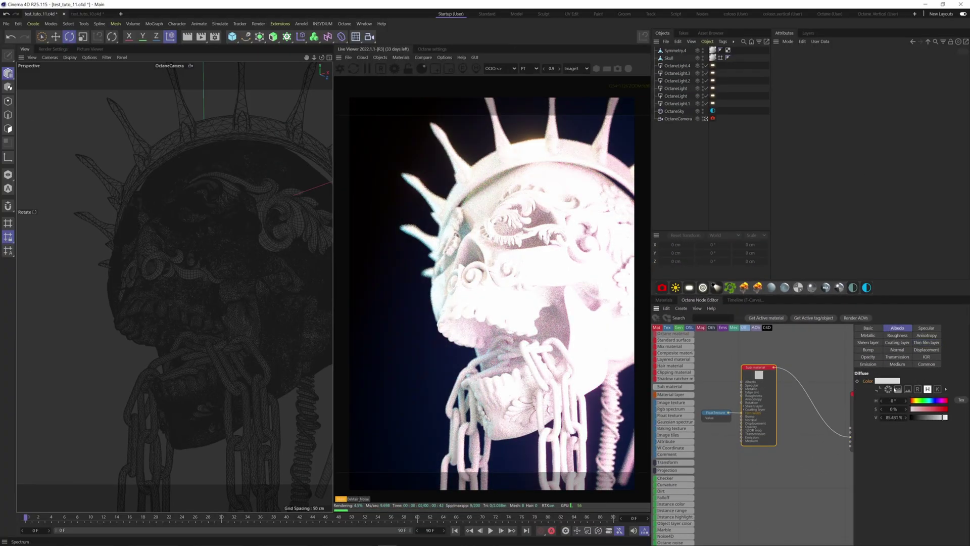
pyautogui.moveTo(924, 403); pyautogui.dragTo(922, 421)
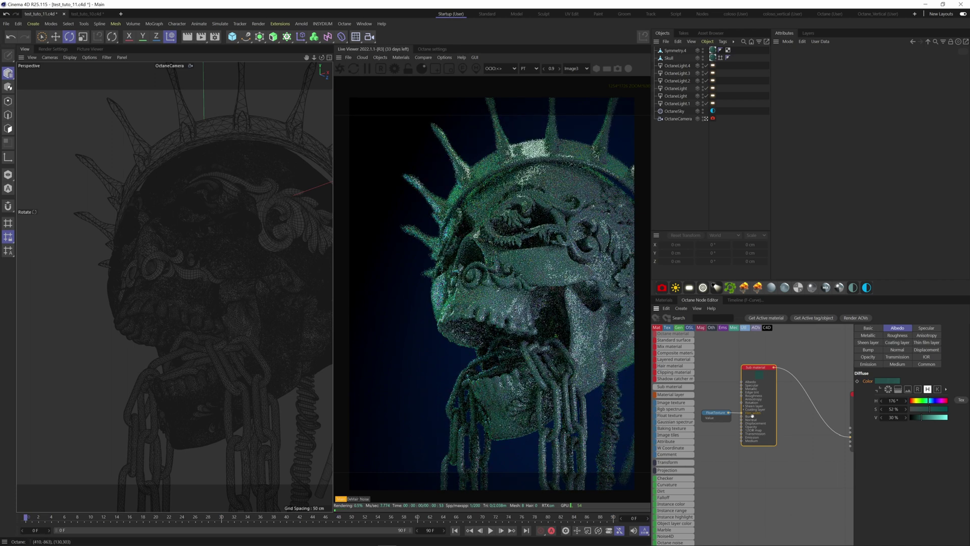
# Set the FloatTexture's float value to about 0.12
pyautogui.click(715, 413)
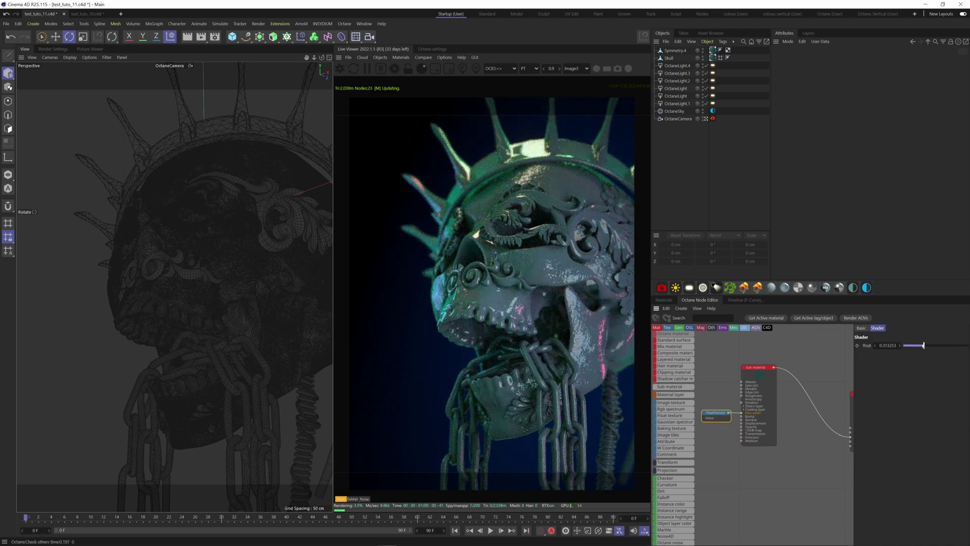
pyautogui.moveTo(923, 345); pyautogui.dragTo(913, 345)
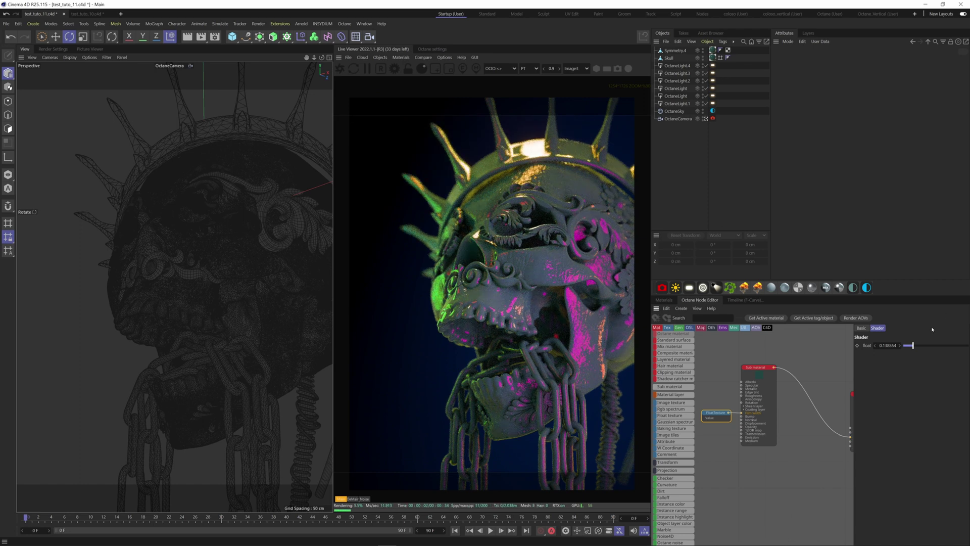
pyautogui.moveTo(908, 348); pyautogui.dragTo(913, 349)
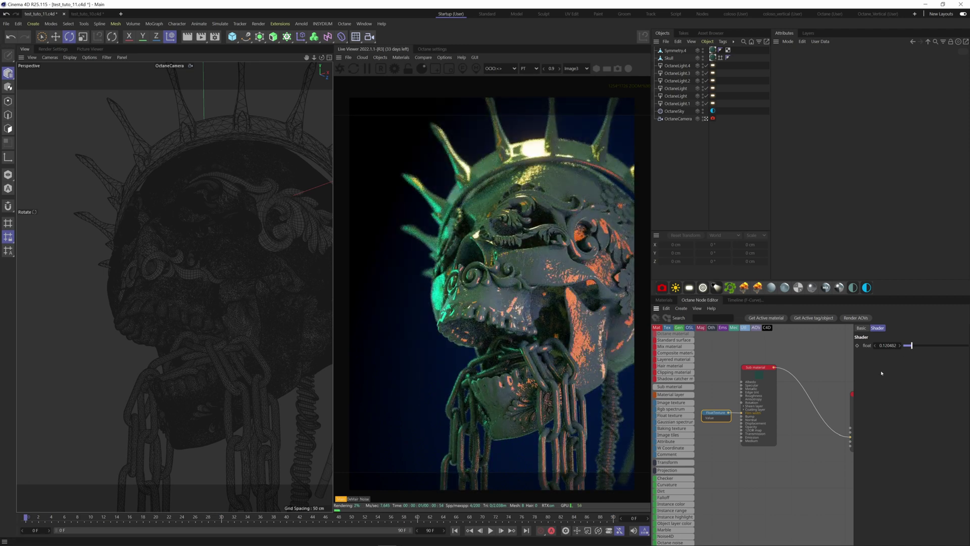
# Raise the Sub material's Roughness float from 0.089 to about 0.32
pyautogui.click(758, 379)
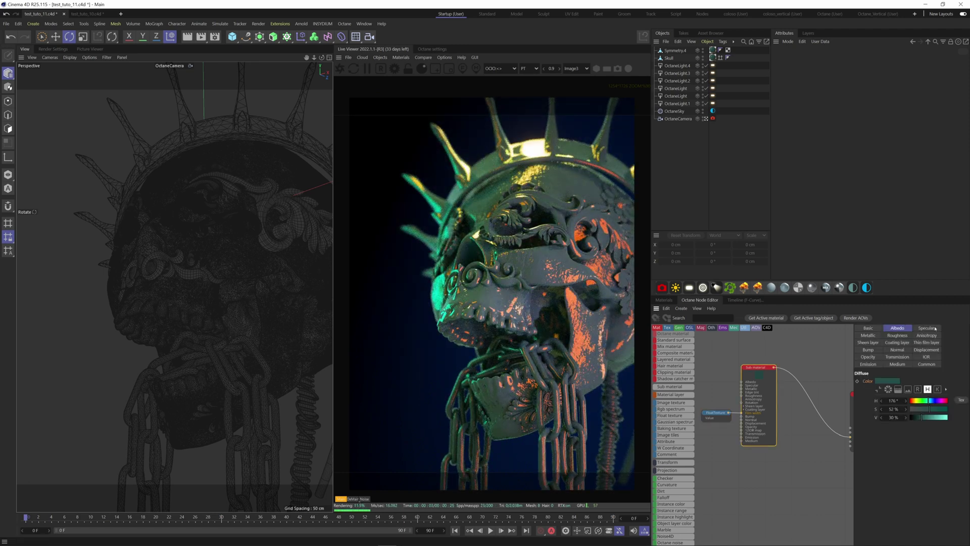
pyautogui.click(898, 335)
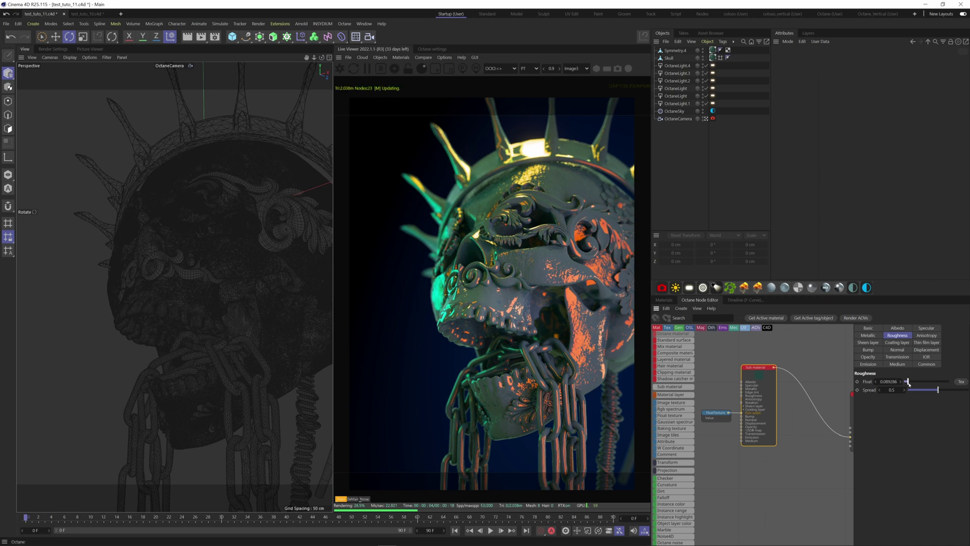
pyautogui.moveTo(908, 383); pyautogui.dragTo(916, 384)
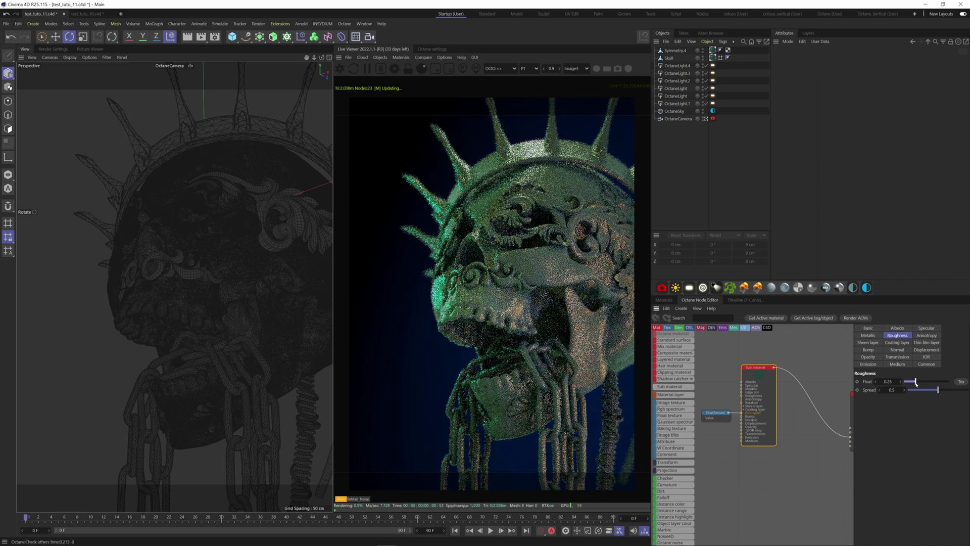
pyautogui.moveTo(916, 384); pyautogui.dragTo(918, 384)
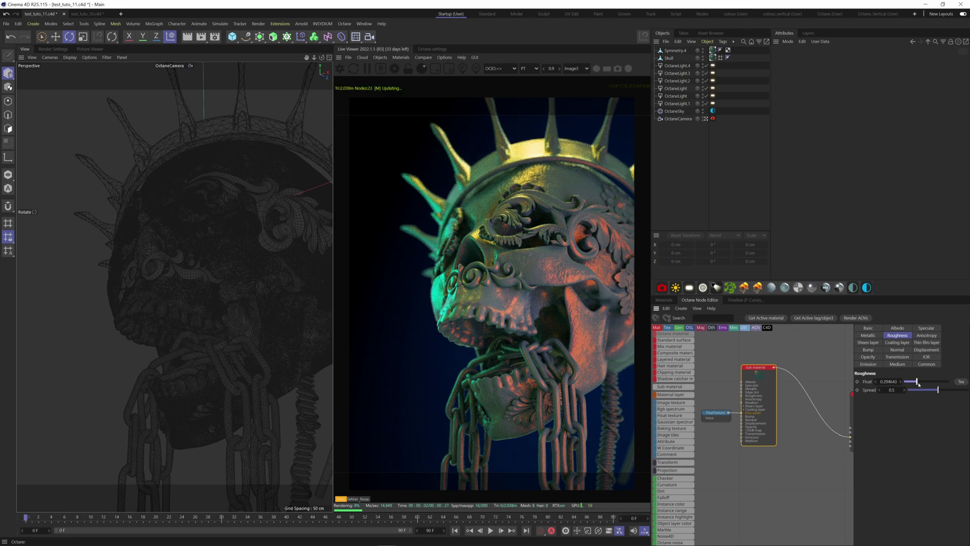
pyautogui.moveTo(918, 384); pyautogui.dragTo(920, 384)
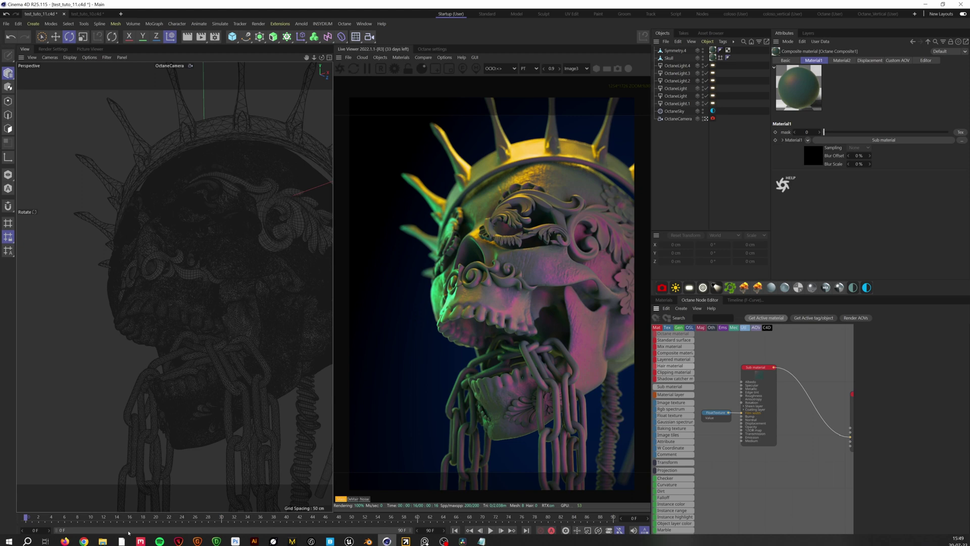
# Drag streaks_raindrops_dirty.png from the Streaks folder into the Node Editor as an image texture
pyautogui.moveTo(97, 538)
pyautogui.click(33, 502)
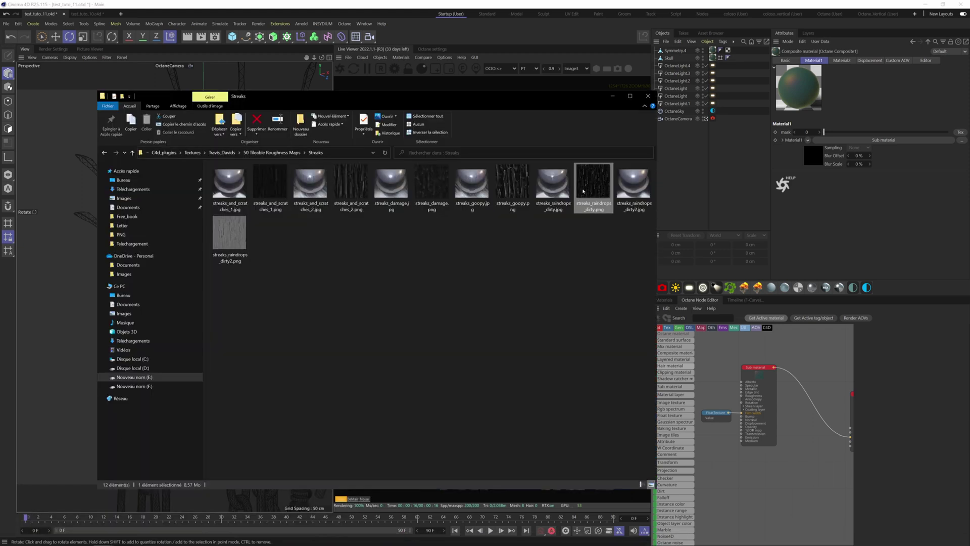
pyautogui.moveTo(596, 192)
pyautogui.mouseDown()
pyautogui.moveTo(728, 486)
pyautogui.moveTo(718, 426)
pyautogui.moveTo(745, 402)
pyautogui.mouseUp()
# Connect the streaks image texture to the Sub material's Bump input and tidy the nodes
pyautogui.moveTo(742, 455); pyautogui.dragTo(802, 446, button='middle')
pyautogui.moveTo(774, 418); pyautogui.dragTo(726, 420)
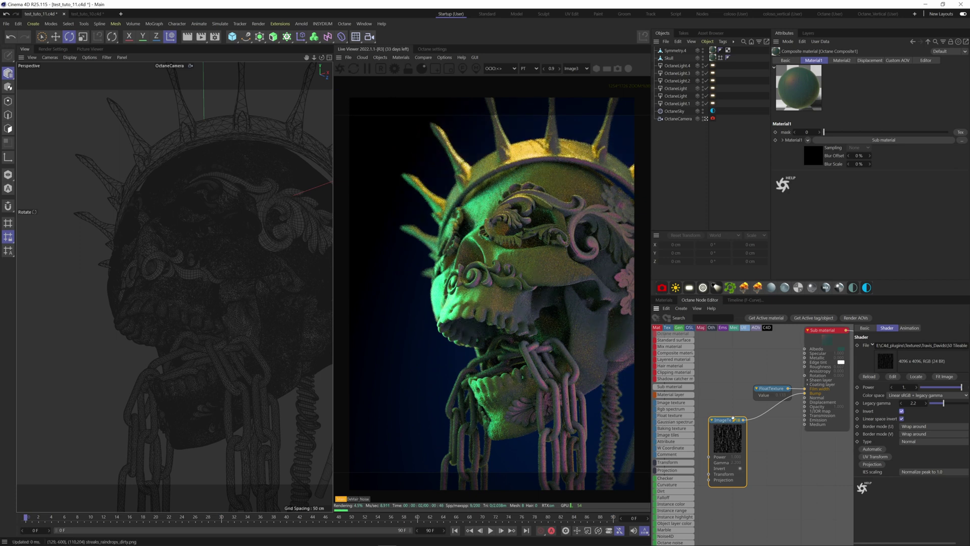
pyautogui.scroll(-3, 793, 381)
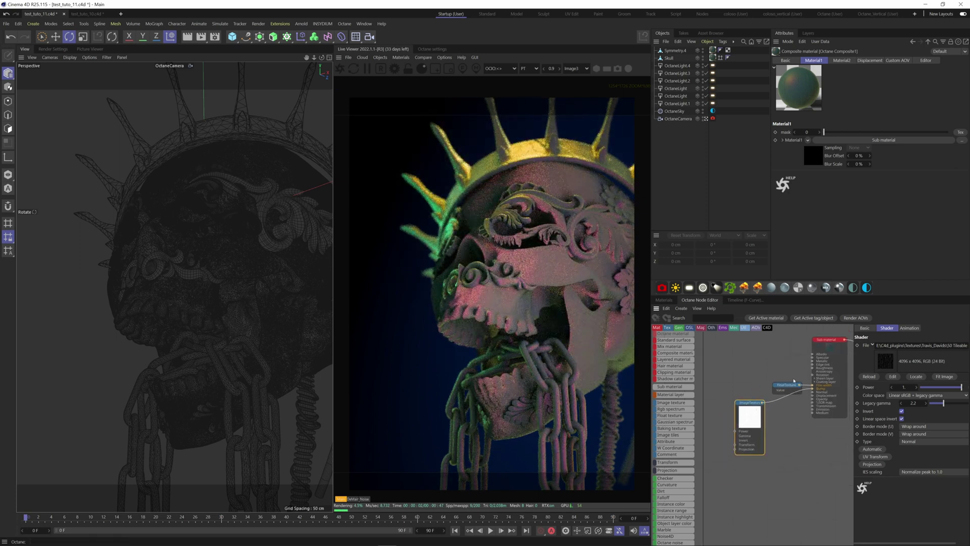
pyautogui.moveTo(794, 381); pyautogui.dragTo(775, 338)
pyautogui.moveTo(752, 404); pyautogui.dragTo(748, 371)
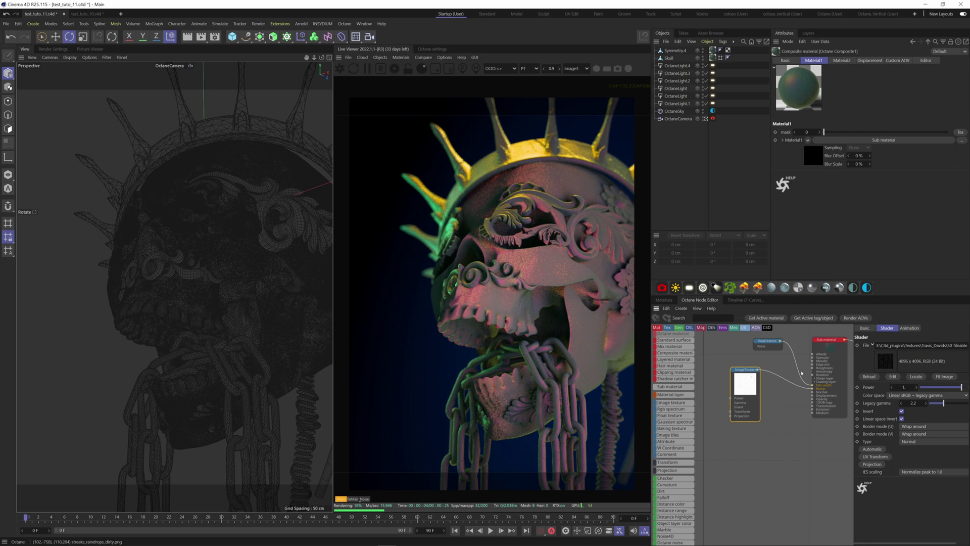
# Add Transform and Texture Projection nodes to the image texture, with projection set to Box
pyautogui.click(874, 457)
pyautogui.click(872, 463)
pyautogui.moveTo(758, 433); pyautogui.dragTo(782, 435, button='middle')
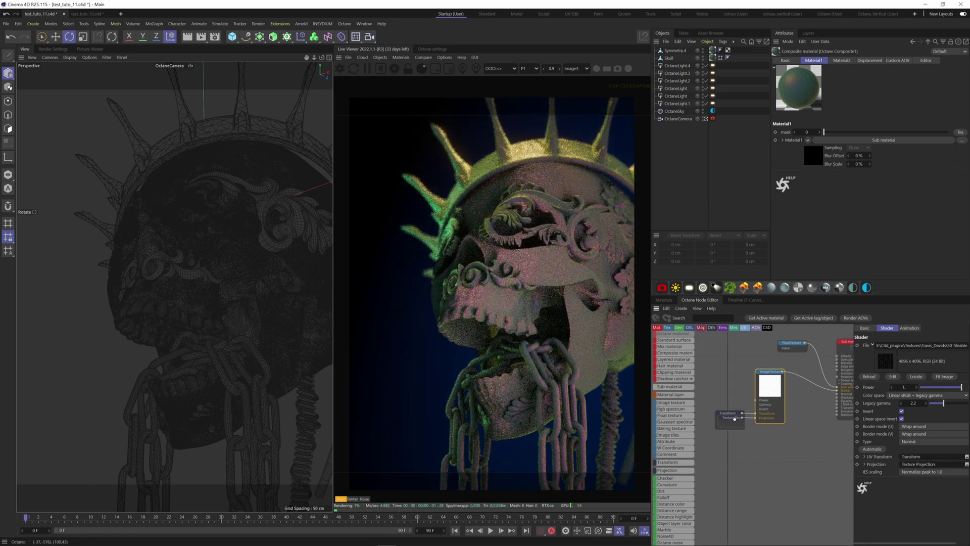
pyautogui.click(727, 435)
pyautogui.click(910, 345)
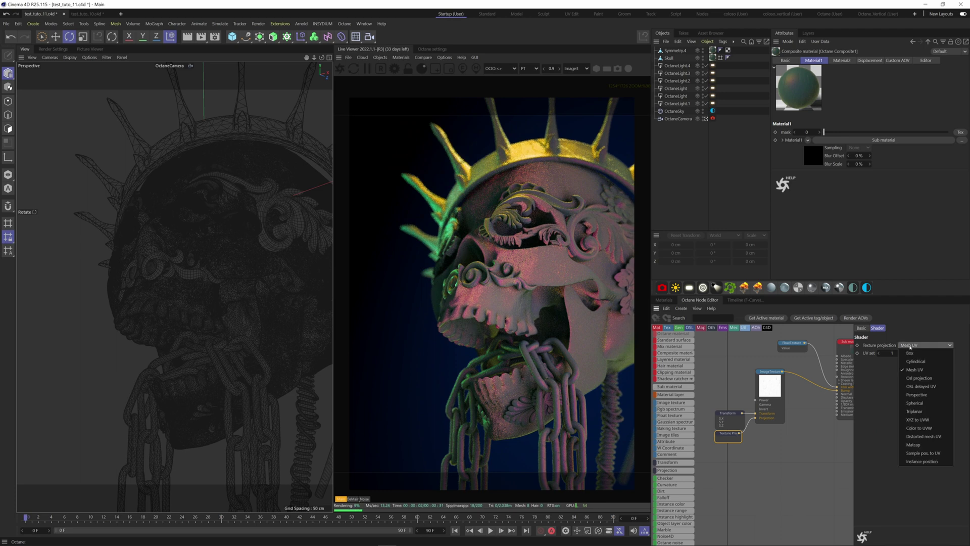
pyautogui.click(919, 352)
# Lock the transform's aspect ratio and set a uniform scale of about 0.4
pyautogui.moveTo(730, 412); pyautogui.dragTo(722, 378)
pyautogui.moveTo(727, 436); pyautogui.dragTo(720, 416)
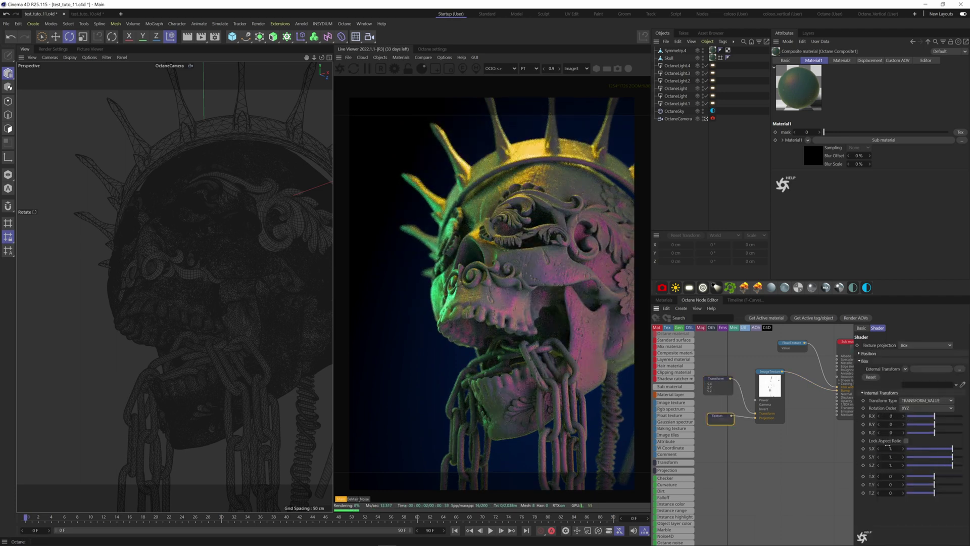
pyautogui.click(906, 441)
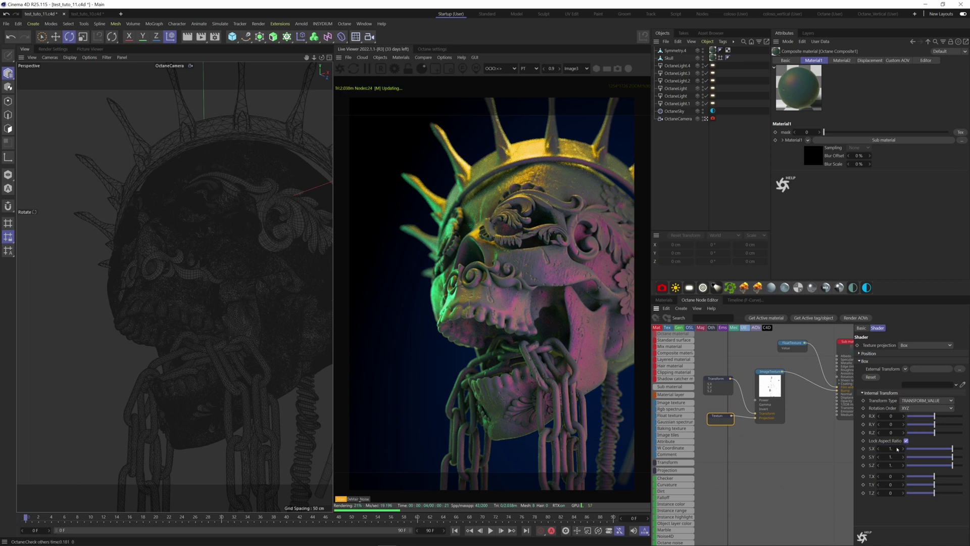
pyautogui.doubleClick(891, 449)
pyautogui.write('45')
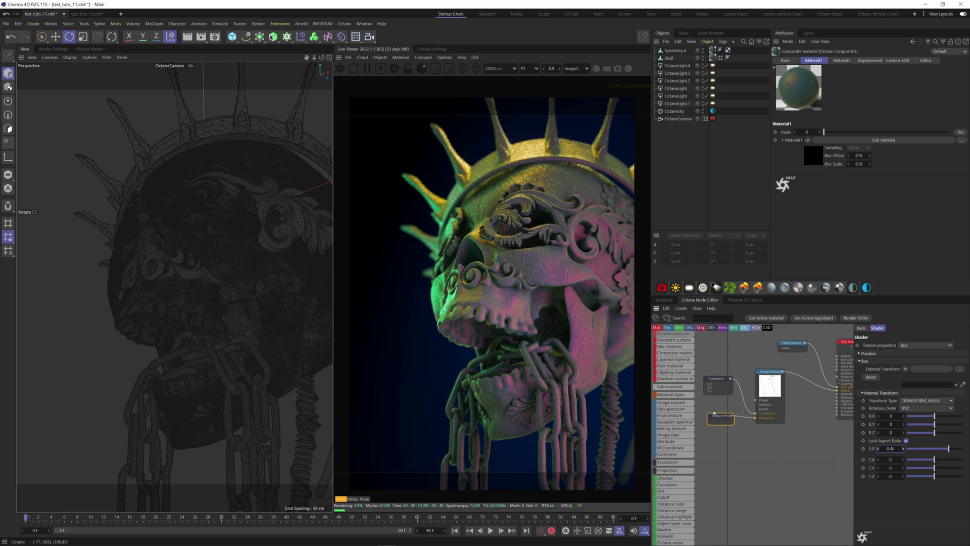
pyautogui.click(793, 441)
pyautogui.moveTo(797, 443); pyautogui.dragTo(750, 449, button='middle')
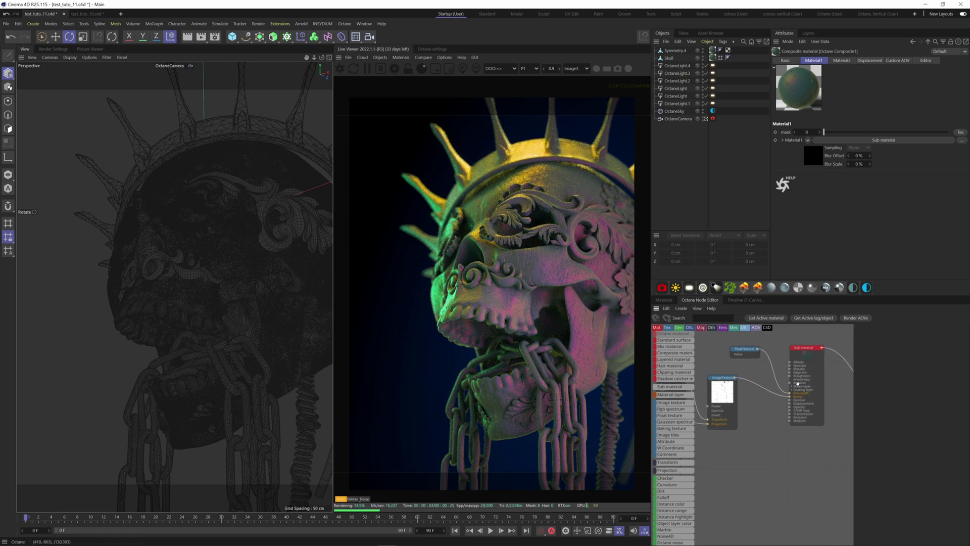
# Set the Sub material's dielectric IOR to 2 and nudge the film-width float to about 0.108
pyautogui.click(798, 383)
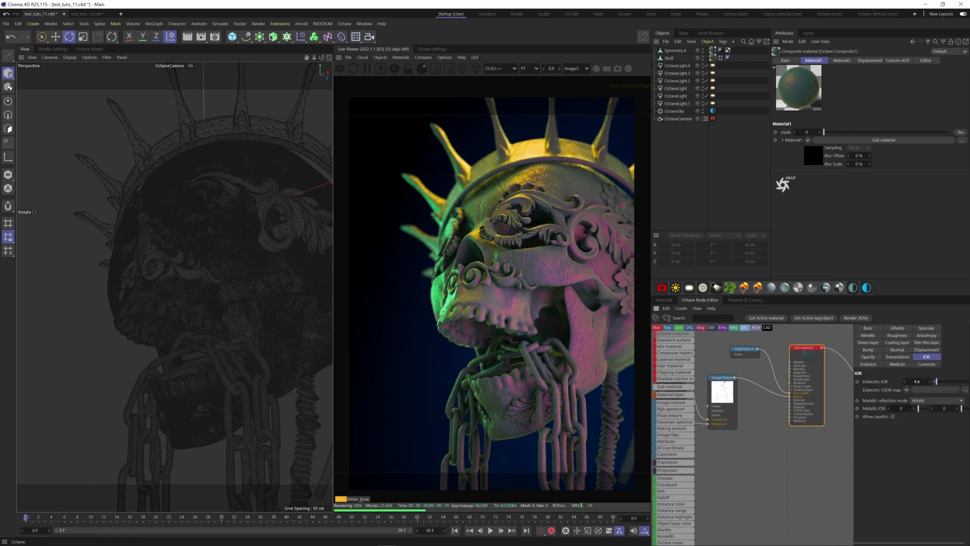
pyautogui.write('2.')
pyautogui.press('Return')
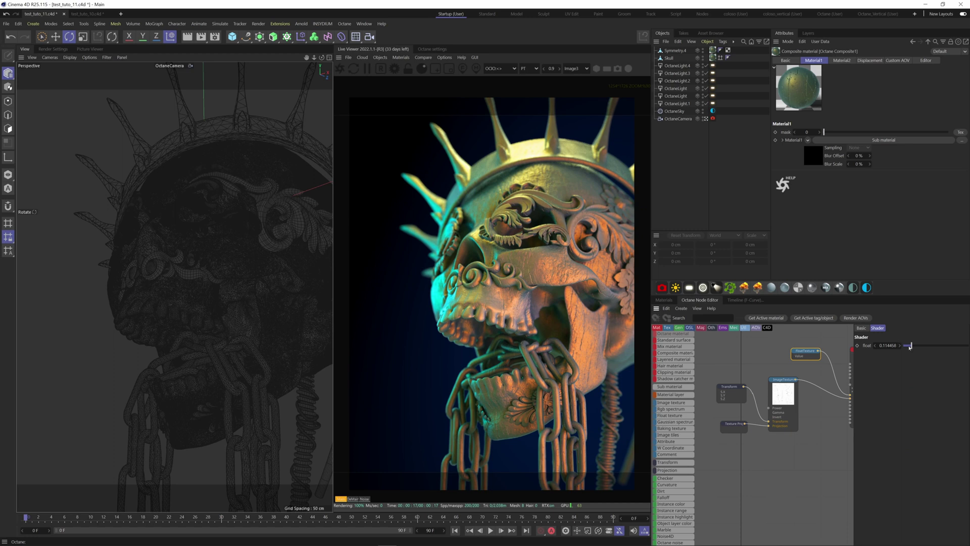
pyautogui.moveTo(915, 348)
pyautogui.mouseDown()
pyautogui.moveTo(933, 347)
pyautogui.moveTo(912, 347)
pyautogui.mouseUp()
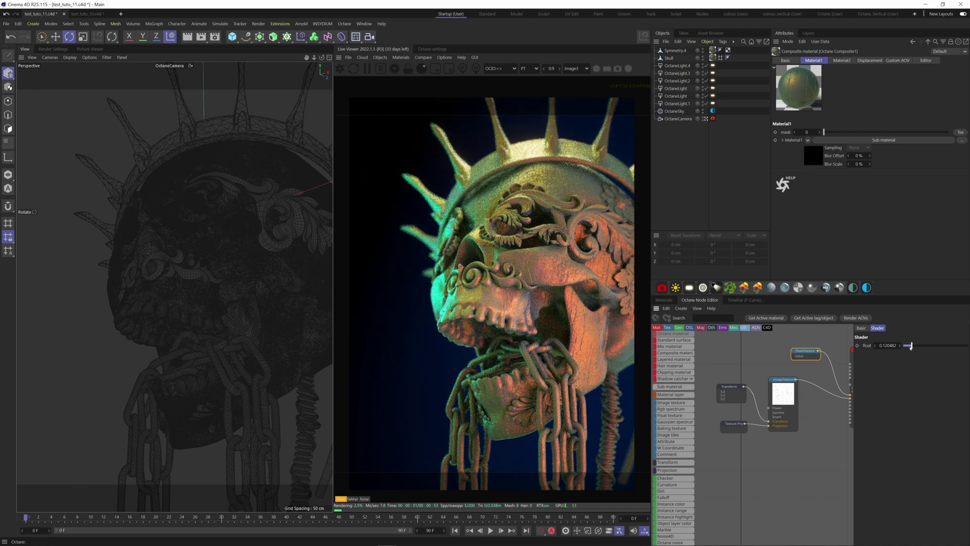
pyautogui.moveTo(912, 345); pyautogui.dragTo(911, 346)
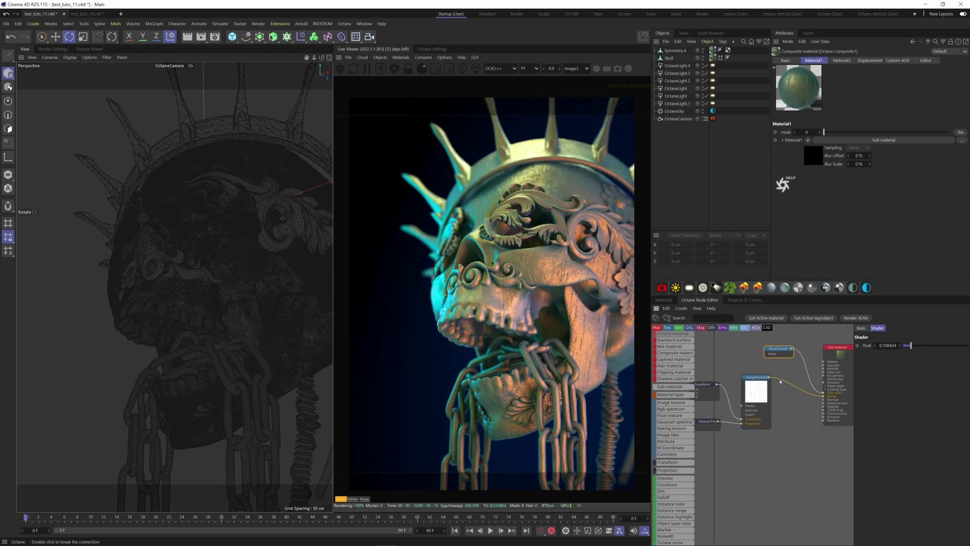
# Add a FloatTexture to the Composite's Material2 mask and set it to 0.5
pyautogui.moveTo(770, 376); pyautogui.dragTo(716, 372, button='middle')
pyautogui.scroll(-1, 789, 377)
pyautogui.scroll(-1, 770, 380)
pyautogui.moveTo(802, 401); pyautogui.dragTo(778, 388, button='middle')
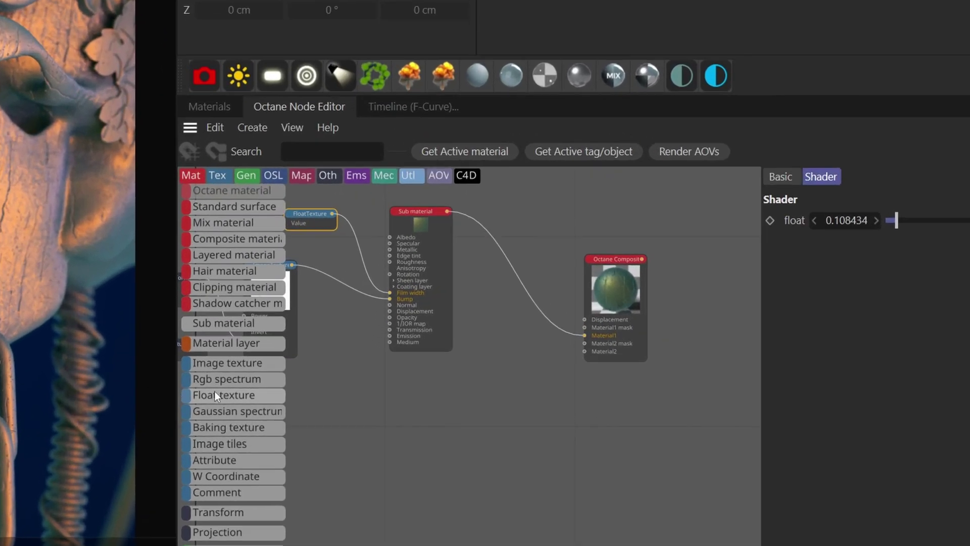
pyautogui.scroll(3, 852, 371)
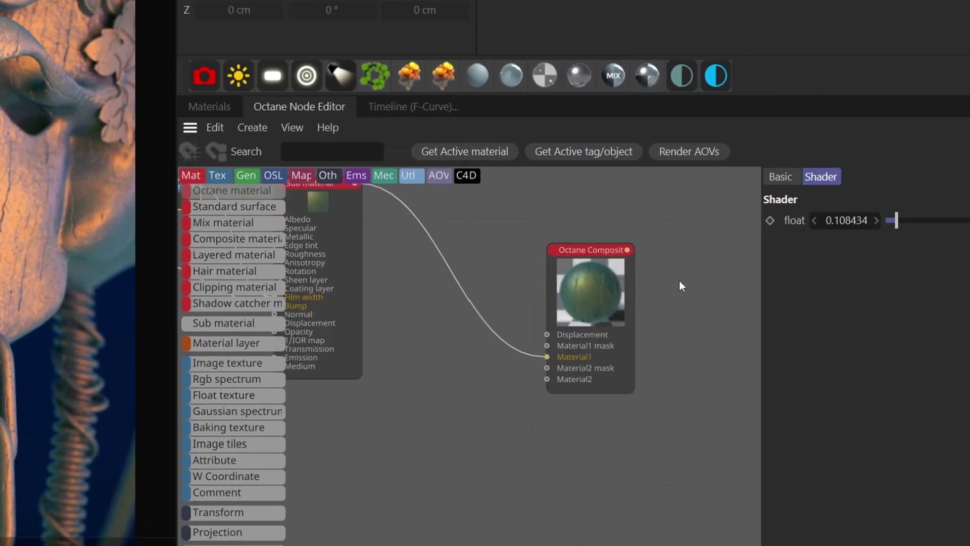
pyautogui.click(529, 380)
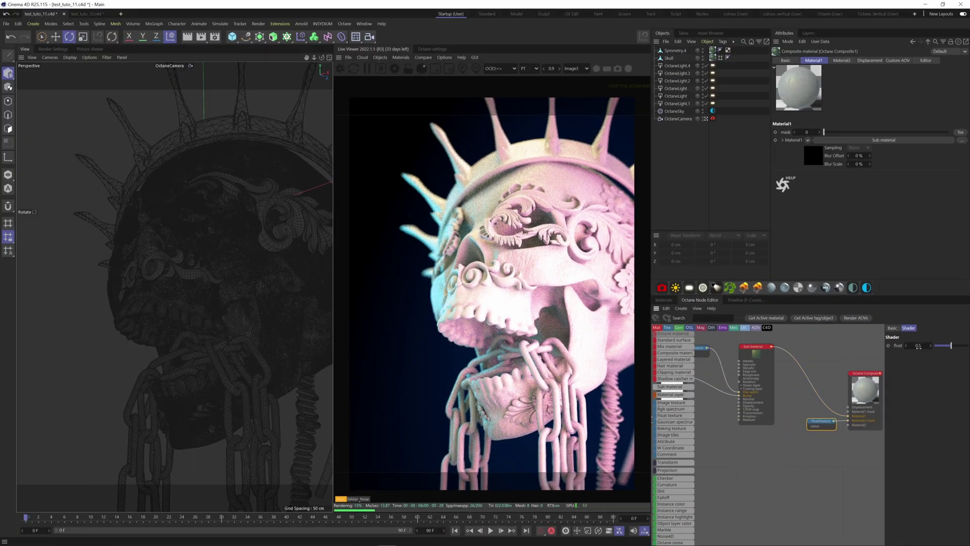
pyautogui.moveTo(951, 345); pyautogui.dragTo(932, 345)
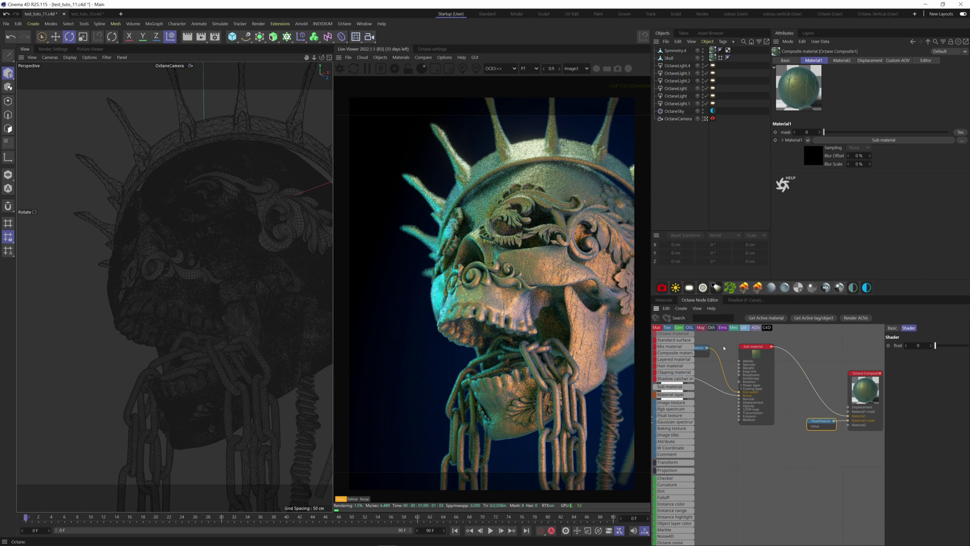
pyautogui.moveTo(936, 345); pyautogui.dragTo(964, 346)
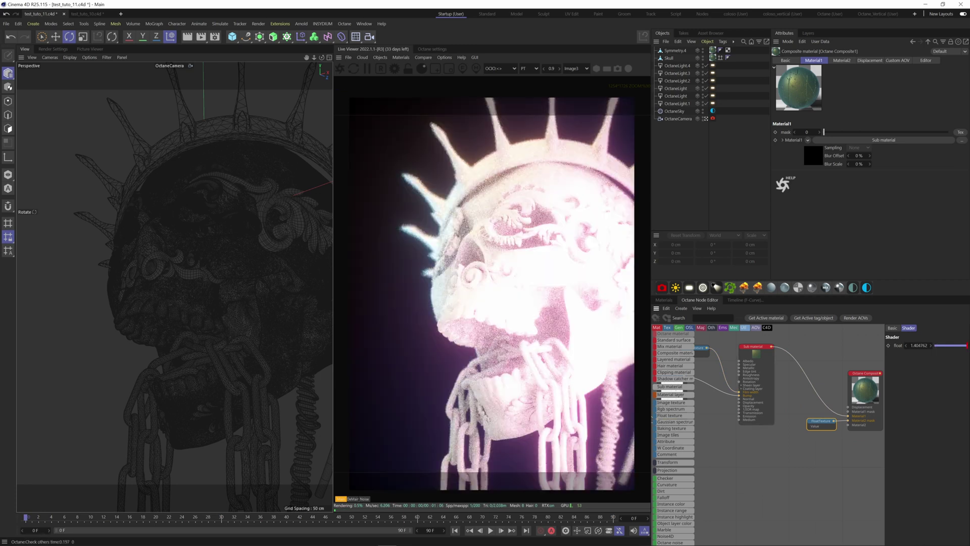
pyautogui.doubleClick(924, 346)
pyautogui.write('1')
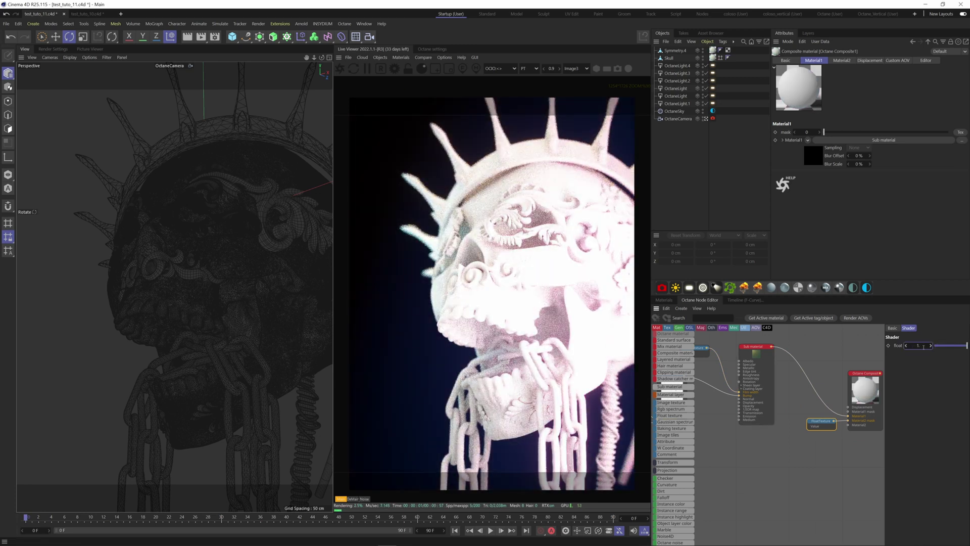
pyautogui.write('.5')
pyautogui.press('Return')
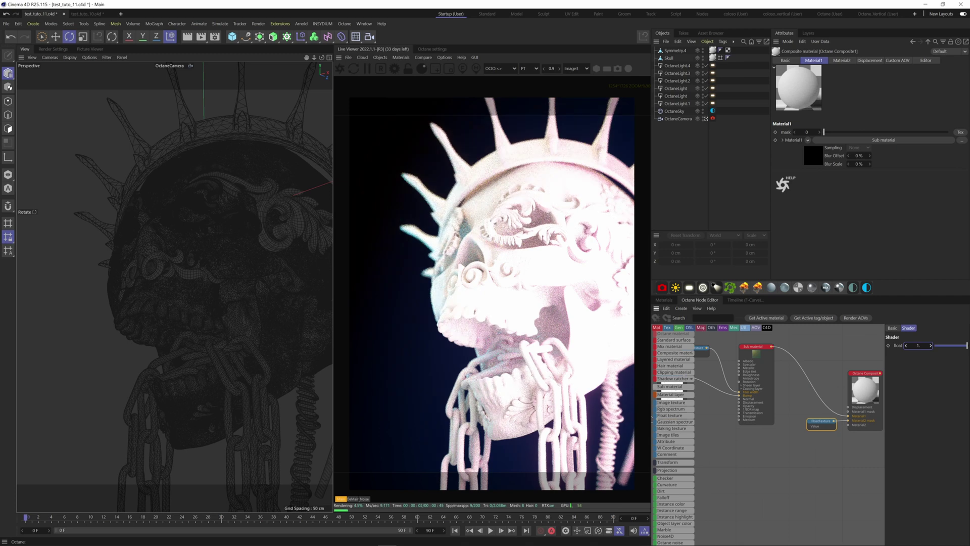
# Move the mask FloatTexture aside and add a second Sub material node
pyautogui.scroll(-1, 814, 428)
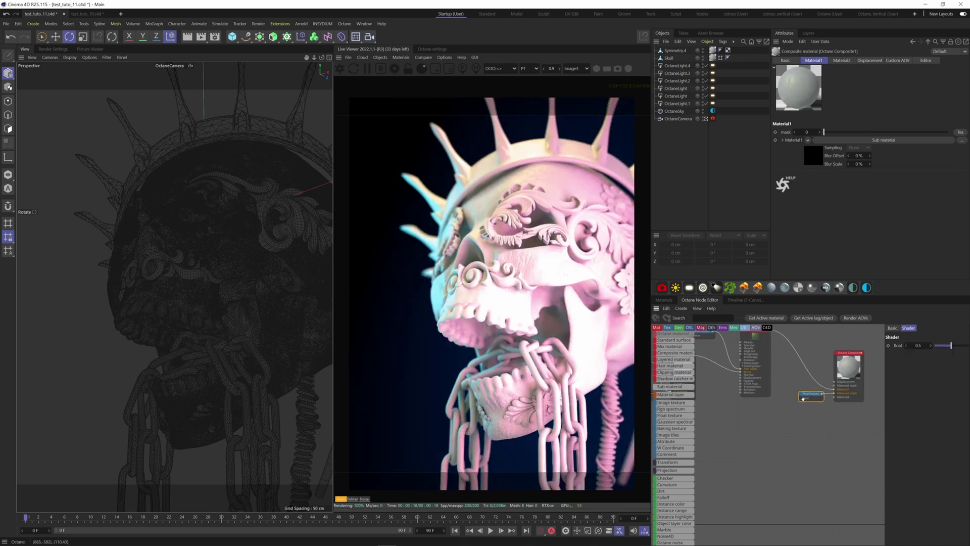
pyautogui.moveTo(803, 398); pyautogui.dragTo(795, 391)
pyautogui.scroll(-1, 781, 442)
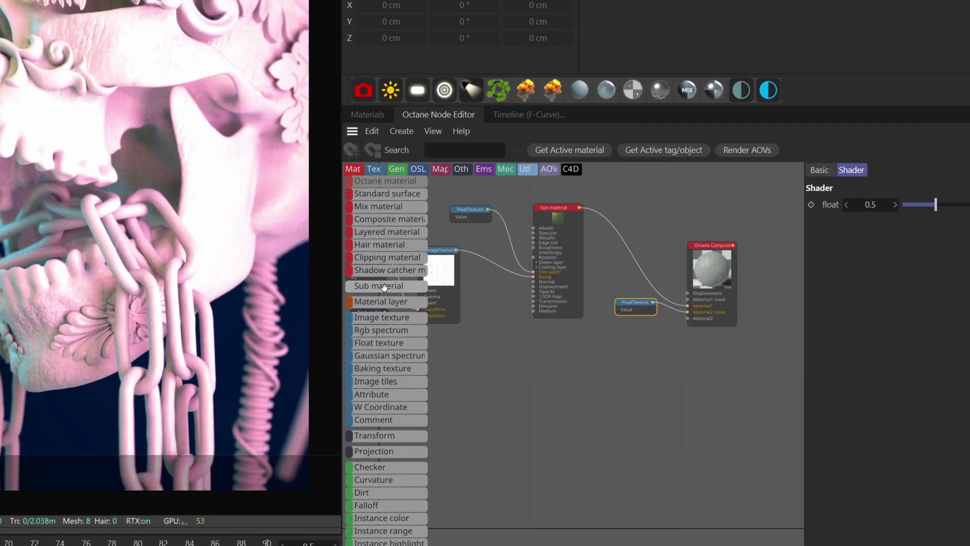
pyautogui.moveTo(673, 387); pyautogui.dragTo(795, 417)
# Wire the second Sub material into Material2 and make it a Universal material
pyautogui.scroll(3, 591, 323)
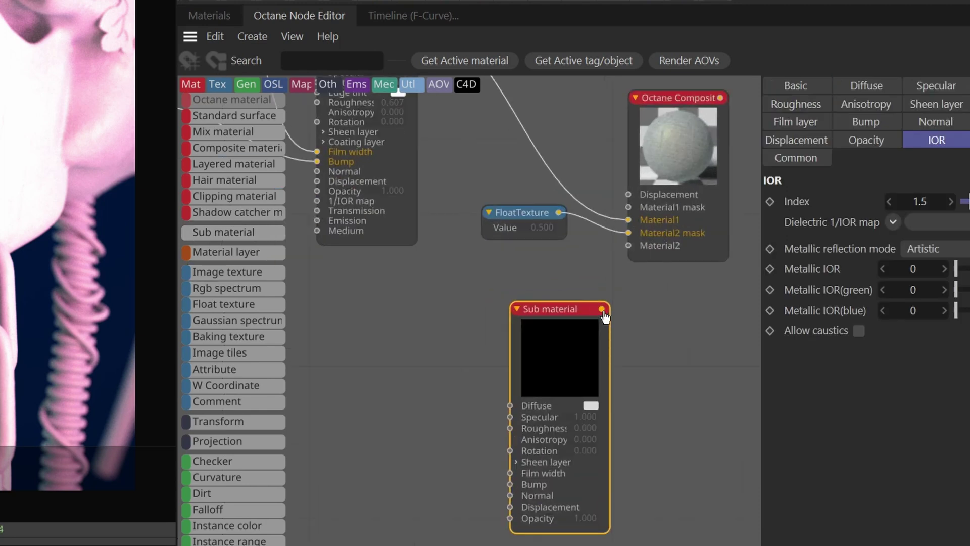
pyautogui.moveTo(602, 309); pyautogui.dragTo(628, 245)
pyautogui.moveTo(550, 308); pyautogui.dragTo(499, 302)
pyautogui.click(793, 91)
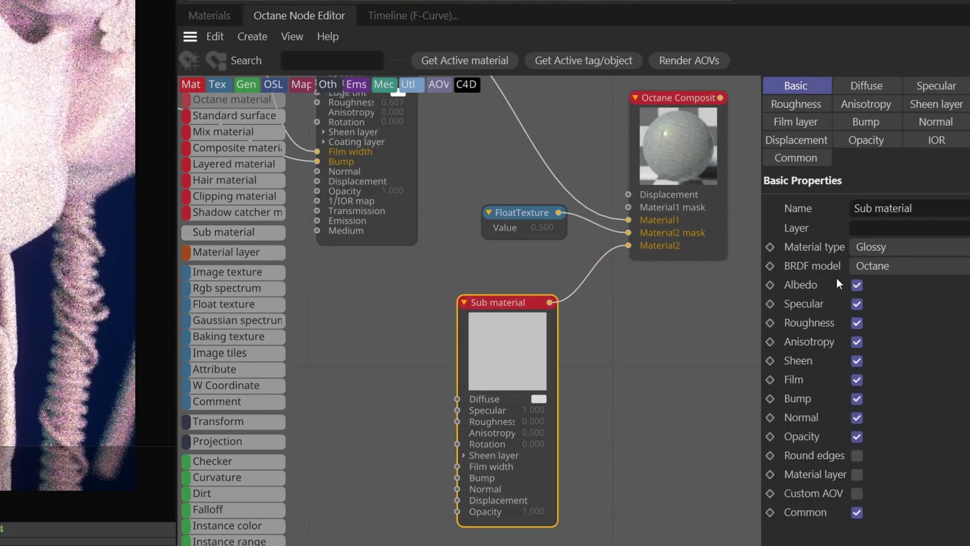
pyautogui.click(859, 246)
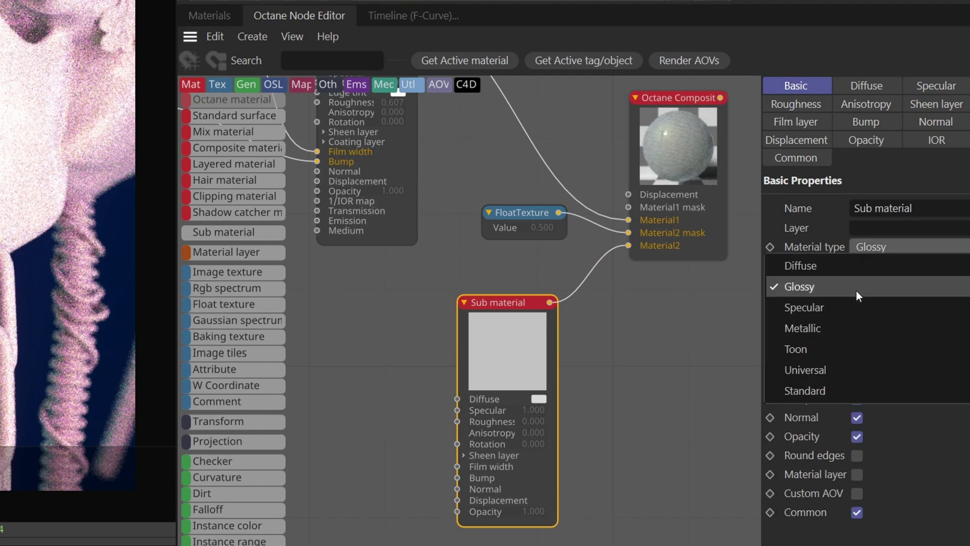
pyautogui.click(819, 371)
pyautogui.moveTo(761, 302); pyautogui.dragTo(732, 303)
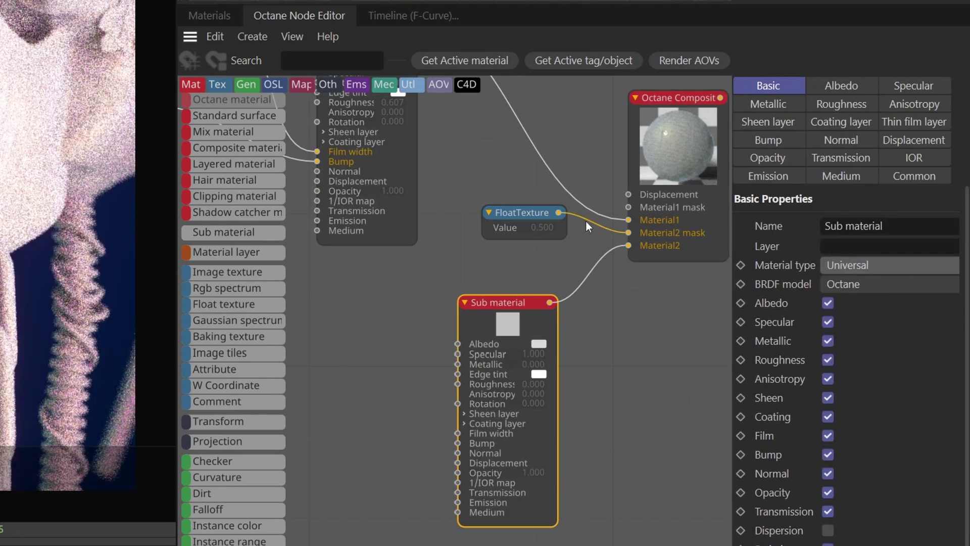
# Raise the Composite's mask FloatTexture to 1.0
pyautogui.click(498, 224)
pyautogui.doubleClick(858, 202)
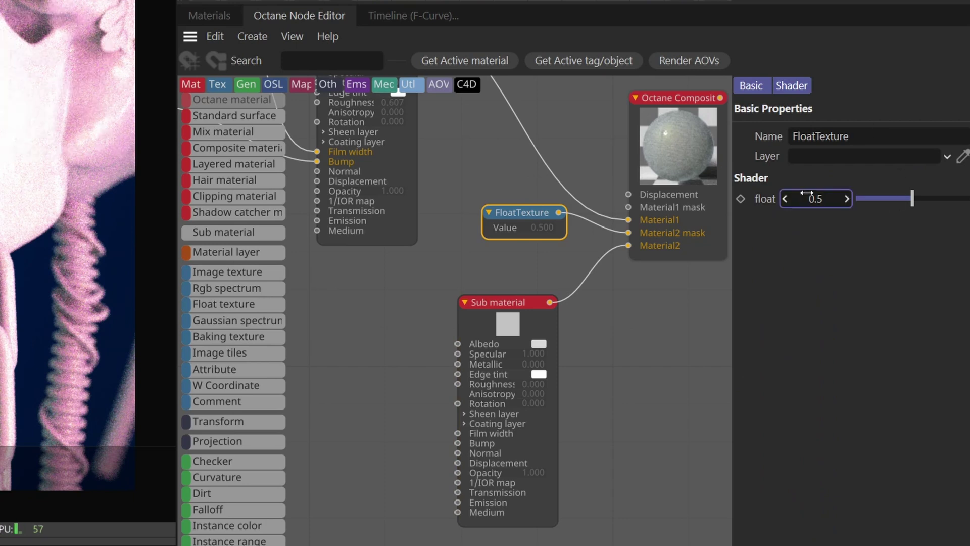
pyautogui.write('1.')
pyautogui.press('Return')
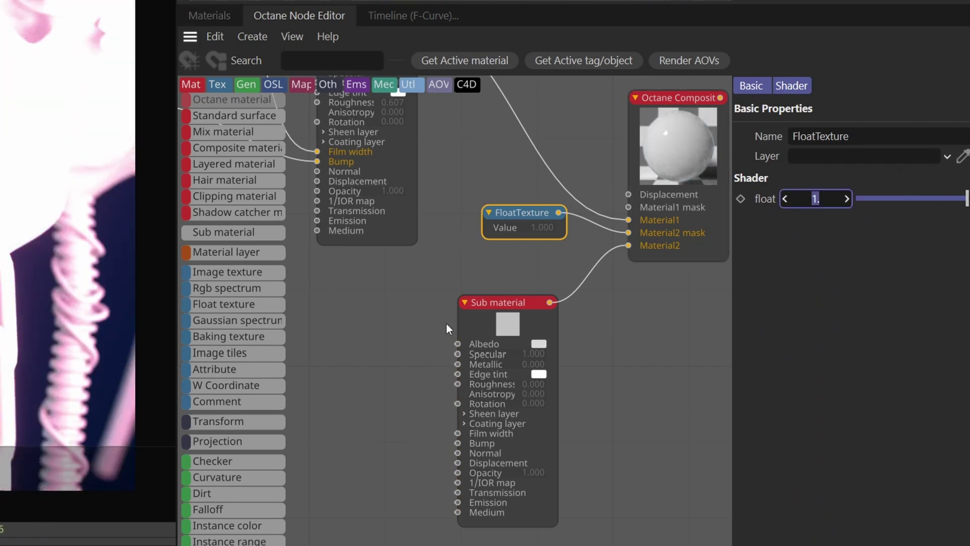
pyautogui.click(471, 334)
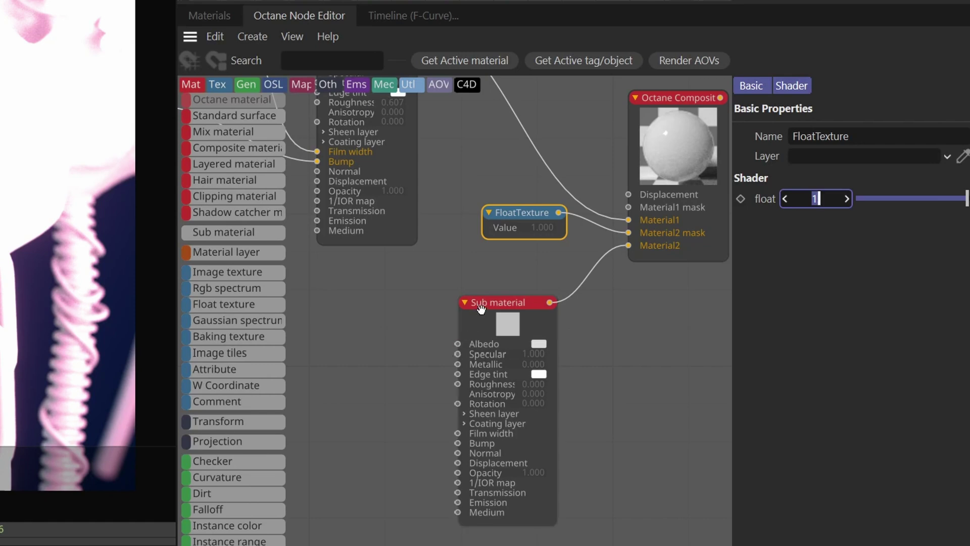
pyautogui.moveTo(498, 338); pyautogui.dragTo(512, 241, button='middle')
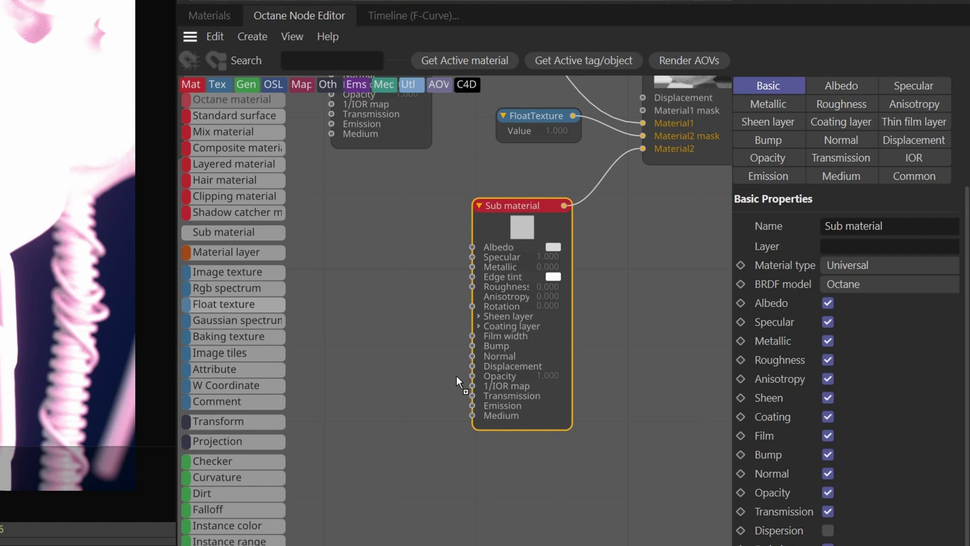
# Drive the second Sub material's Transmission with a FloatTexture set to 1
pyautogui.click(472, 396)
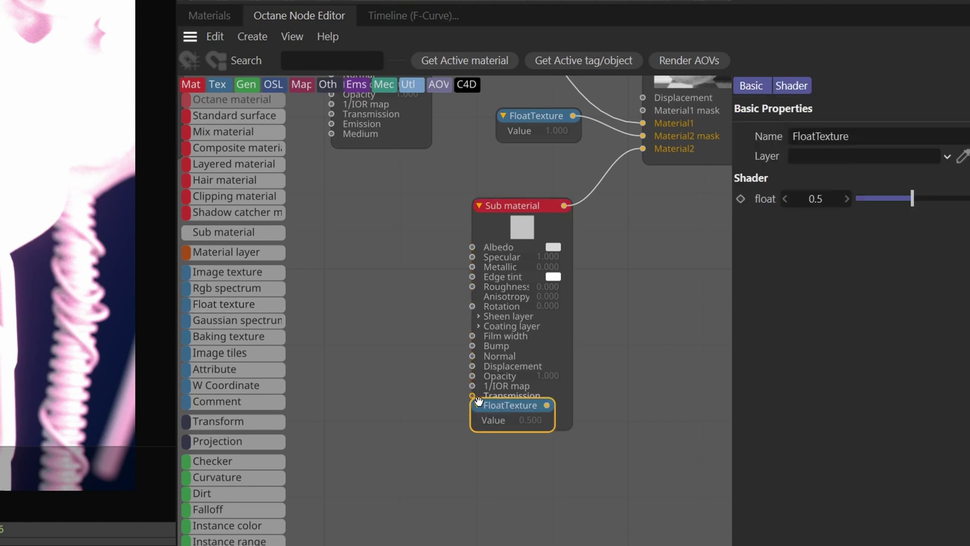
pyautogui.moveTo(424, 379); pyautogui.dragTo(472, 396)
pyautogui.write('1')
pyautogui.press('Return')
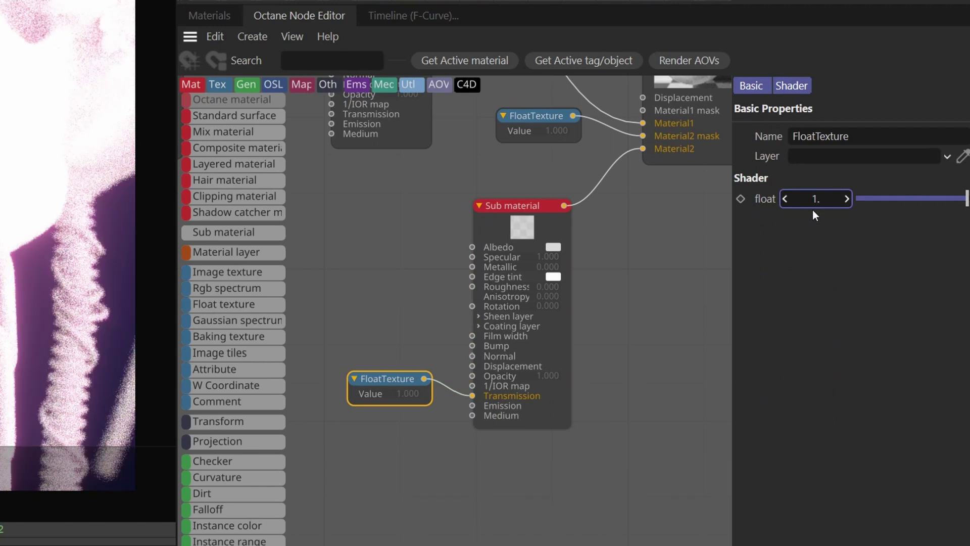
# Set the second Sub material's albedo colour to black
pyautogui.click(525, 248)
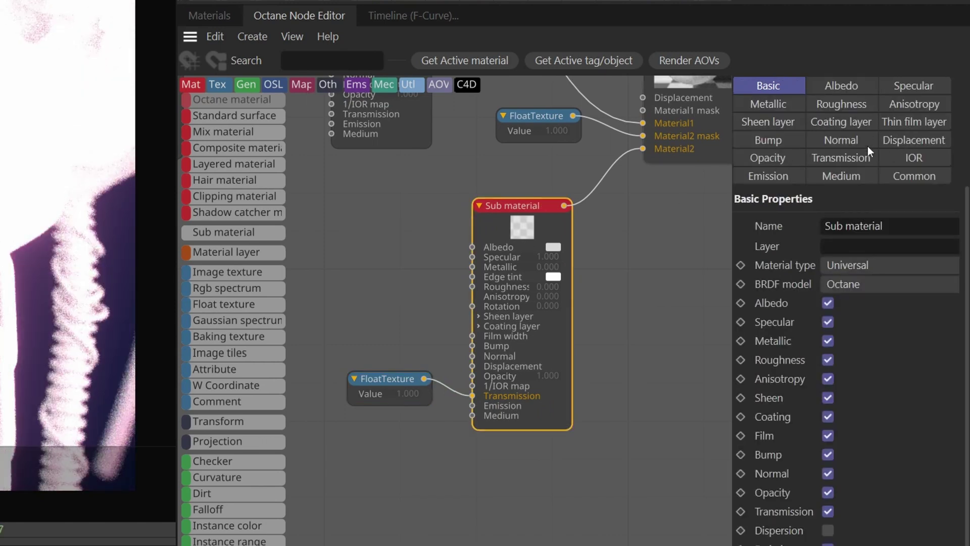
pyautogui.click(896, 175)
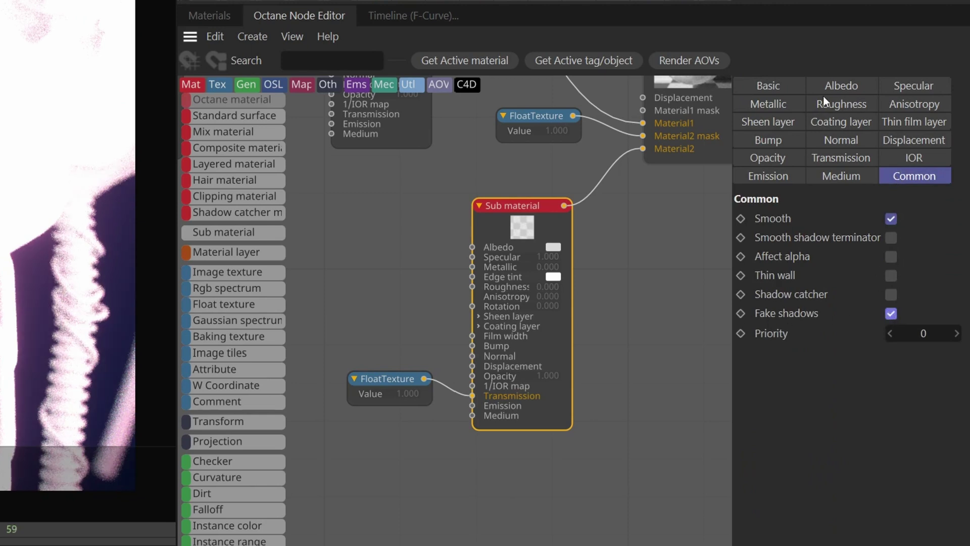
pyautogui.click(835, 84)
pyautogui.click(817, 218)
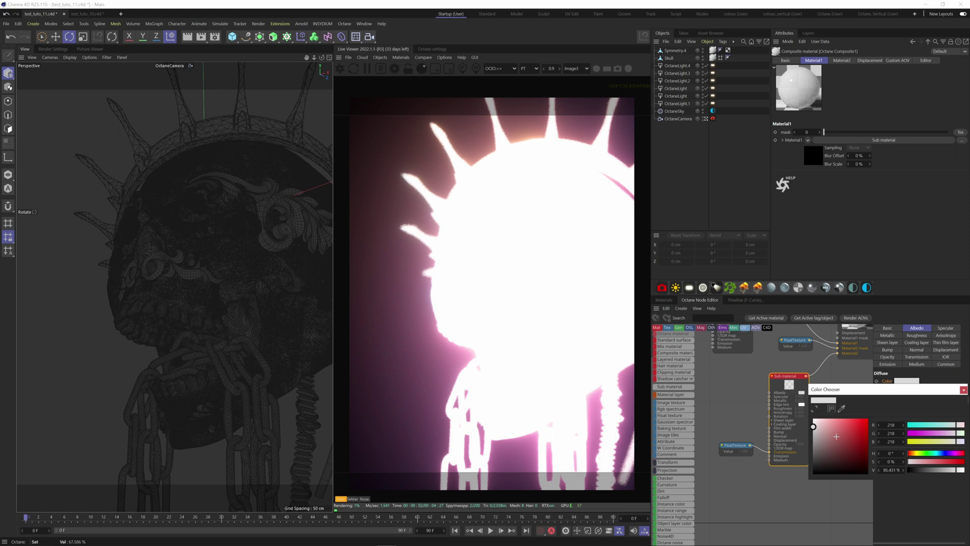
pyautogui.moveTo(836, 436); pyautogui.dragTo(813, 473)
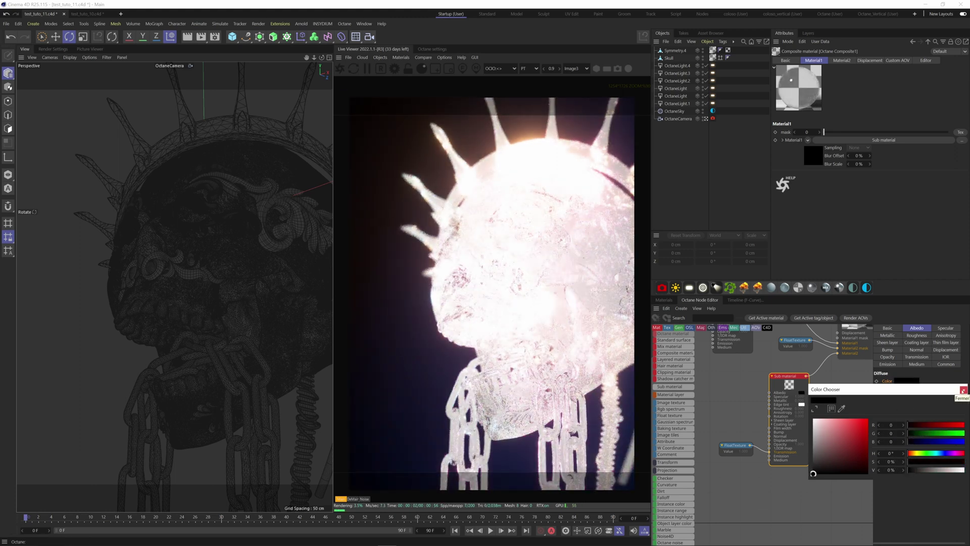
pyautogui.click(963, 390)
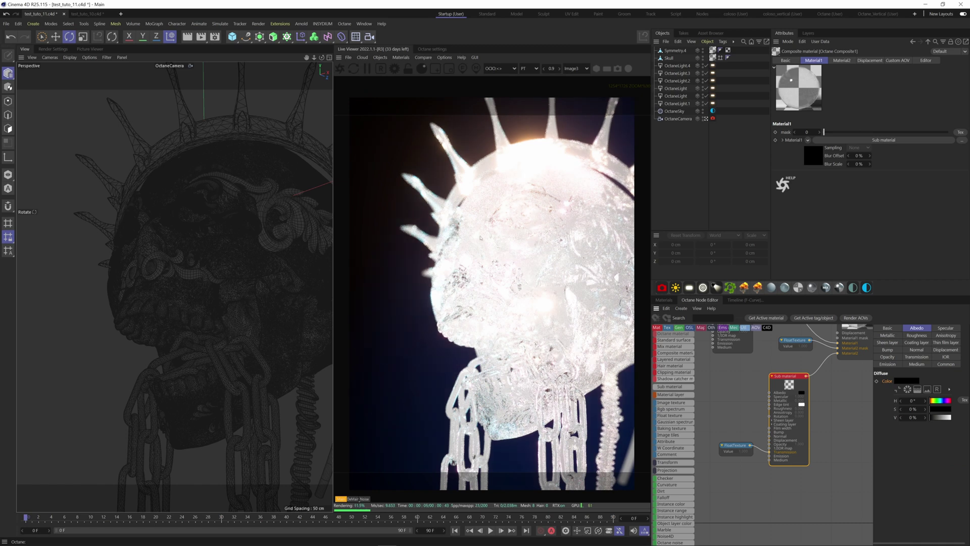
pyautogui.scroll(-2, 815, 398)
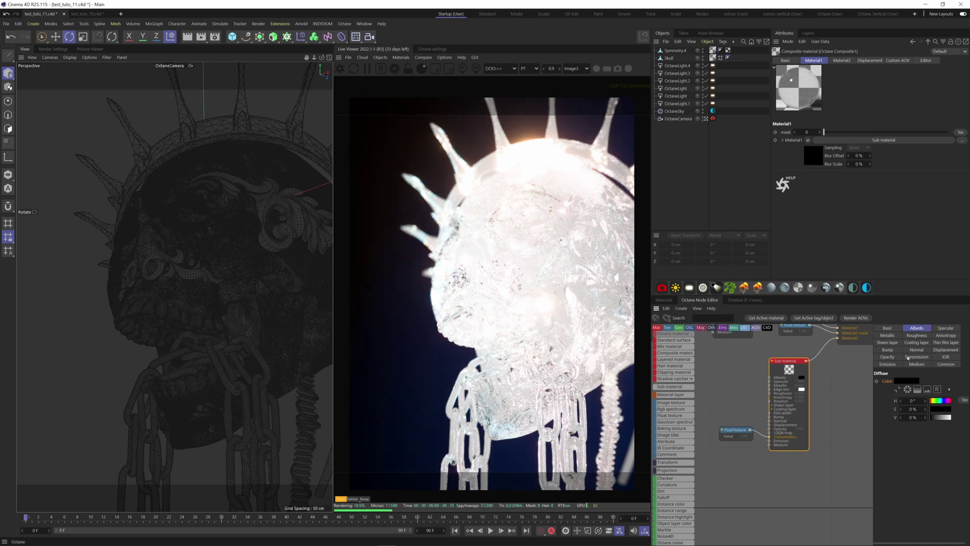
# Add a Scattering medium to the second Sub material's Medium input and start editing its Density
pyautogui.click(912, 364)
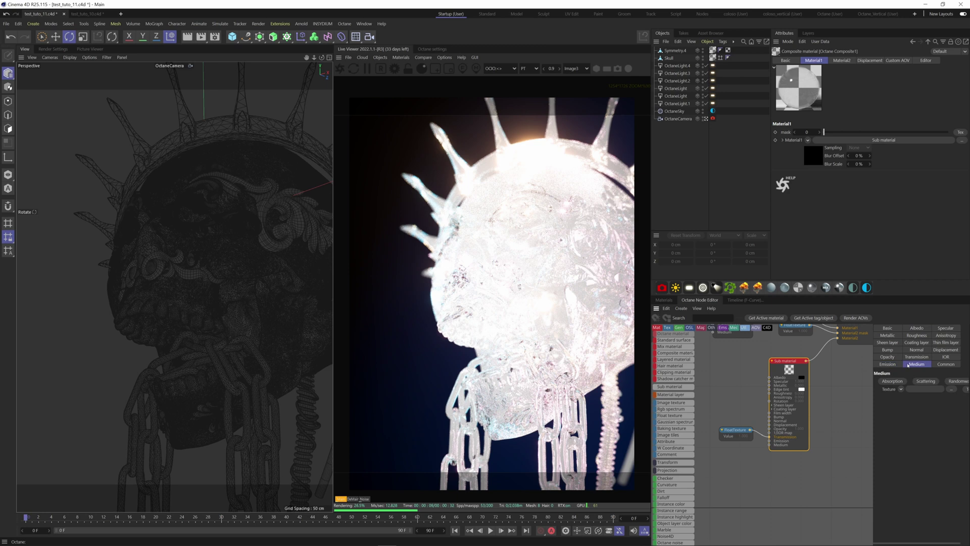
pyautogui.click(924, 382)
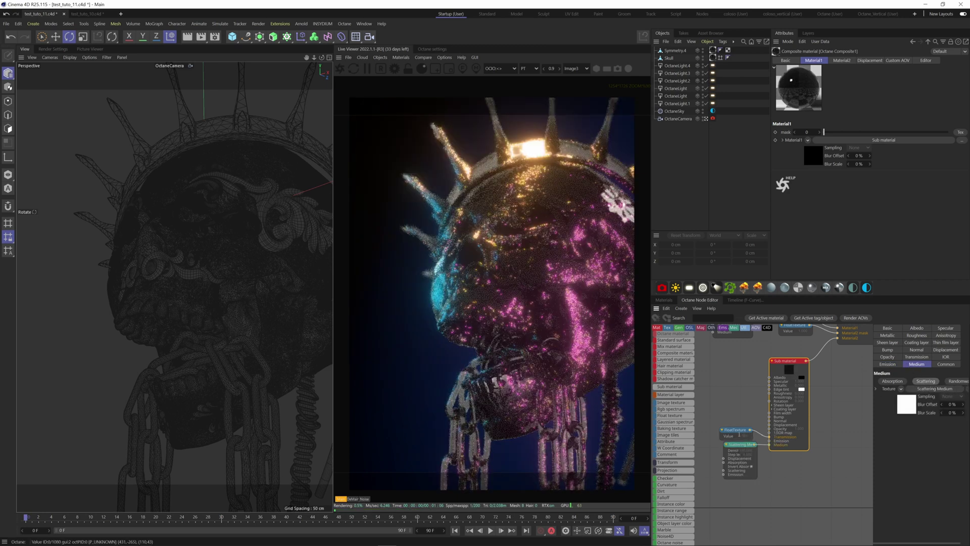
pyautogui.moveTo(736, 430)
pyautogui.mouseDown()
pyautogui.moveTo(732, 407)
pyautogui.moveTo(735, 431)
pyautogui.mouseUp()
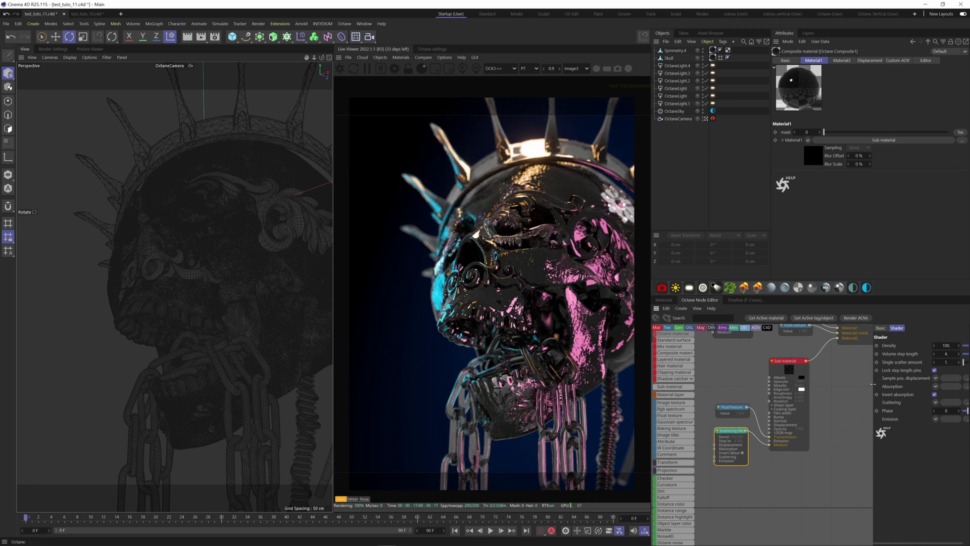
pyautogui.moveTo(875, 371); pyautogui.dragTo(832, 371)
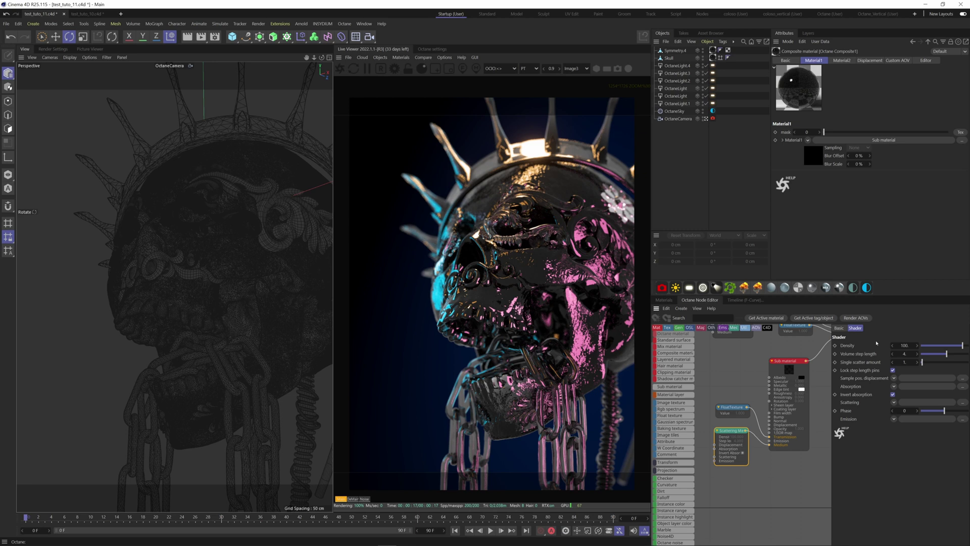
pyautogui.doubleClick(909, 346)
# Set the scattering medium's Density to 25 and reselect the medium node
pyautogui.write('25.')
pyautogui.press('Return')
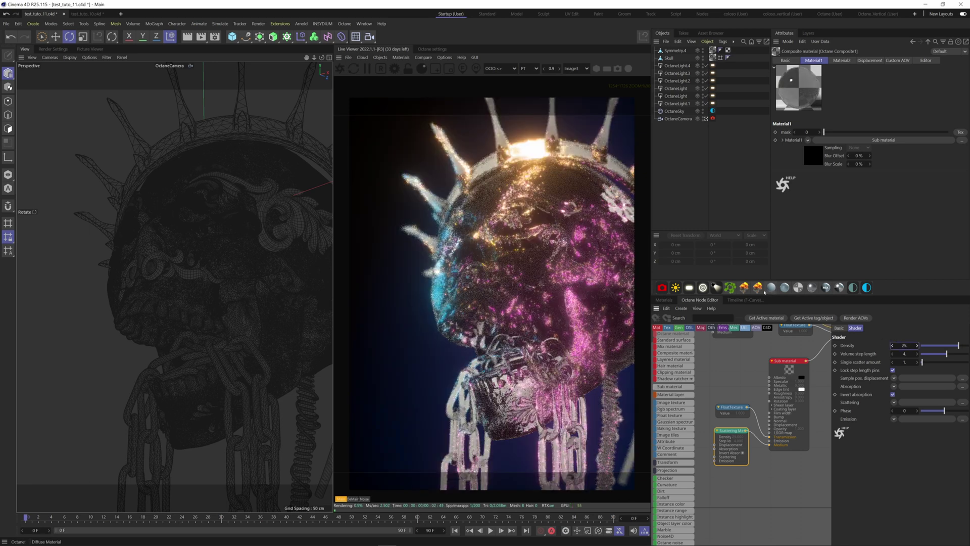
pyautogui.click(776, 409)
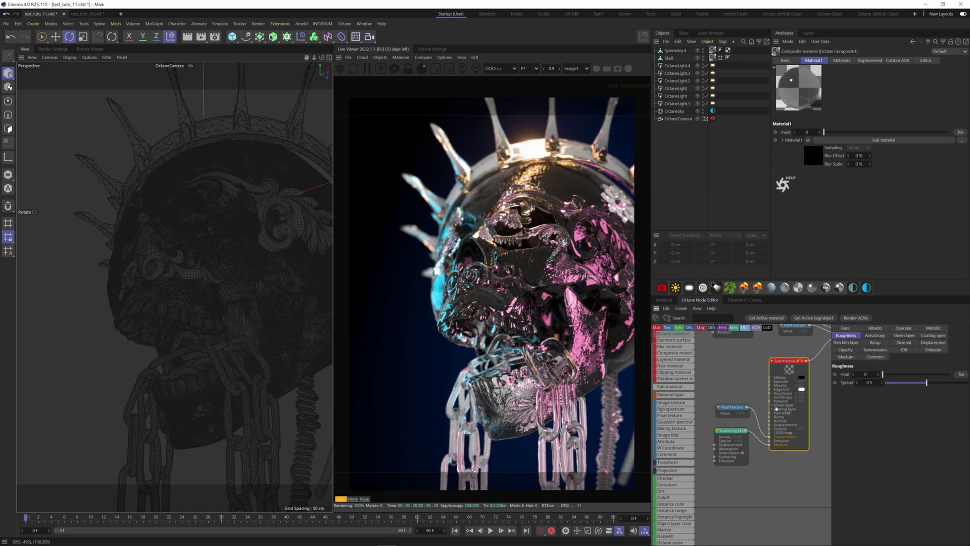
pyautogui.click(725, 441)
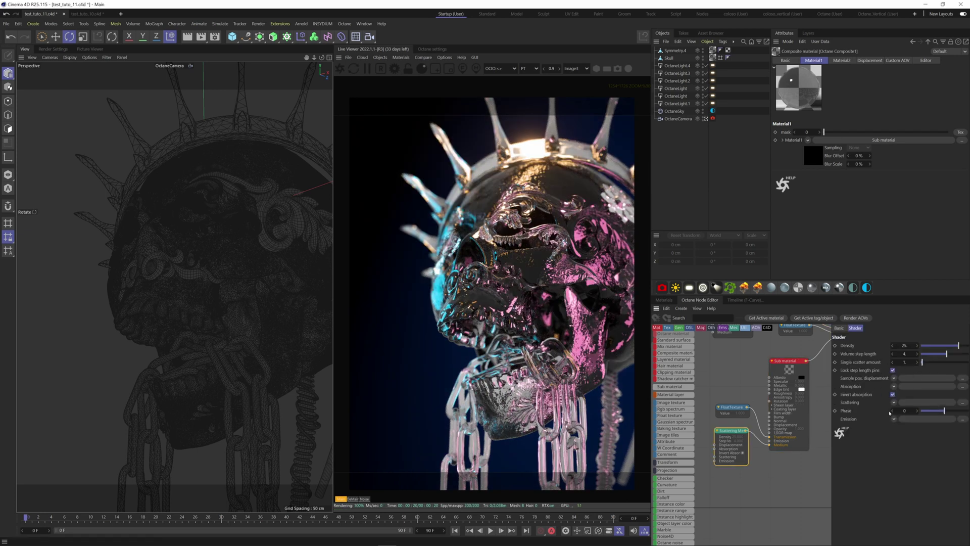
pyautogui.scroll(-2, 746, 434)
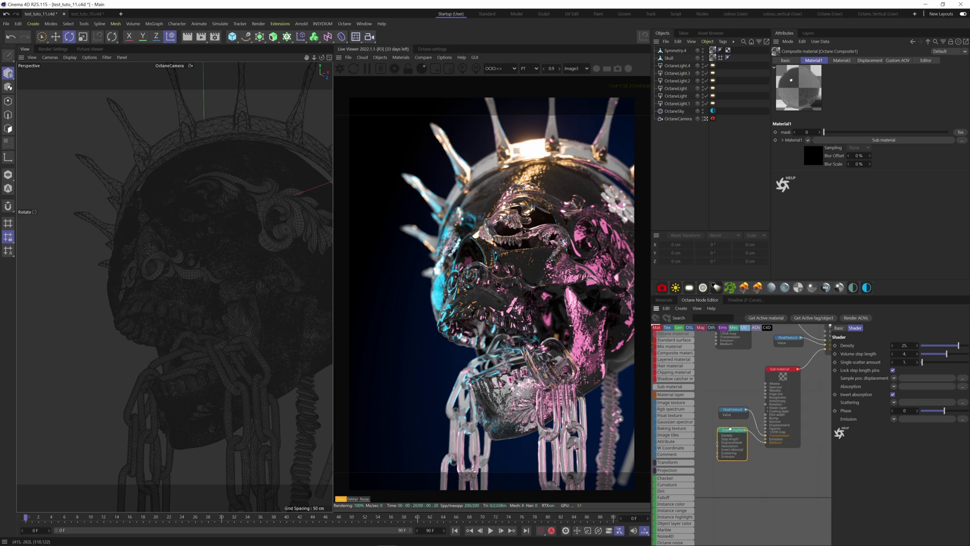
pyautogui.moveTo(732, 428); pyautogui.dragTo(760, 429, button='middle')
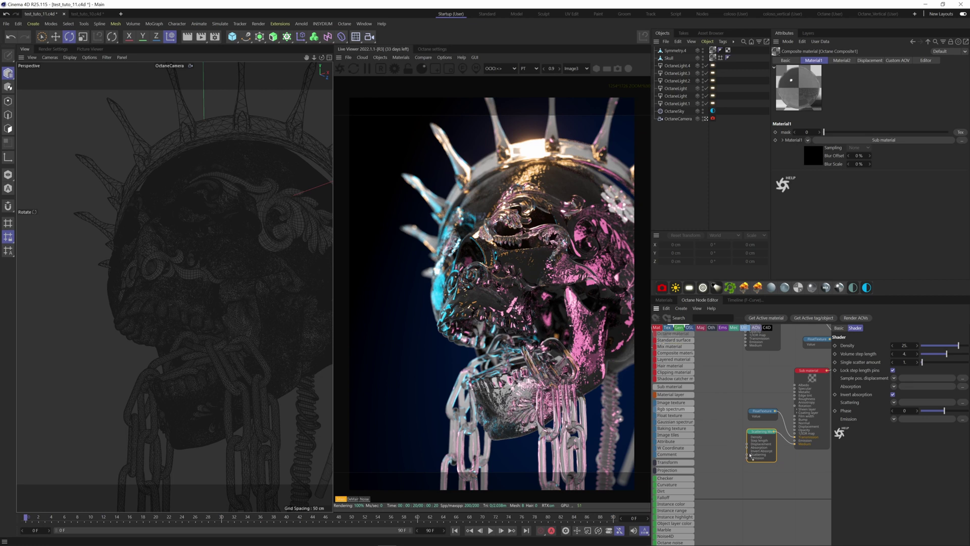
# Feed a purple RGB spectrum (about 283°) into Absorption and a cyan duplicate (191°) into Scattering
pyautogui.moveTo(748, 448); pyautogui.dragTo(720, 436)
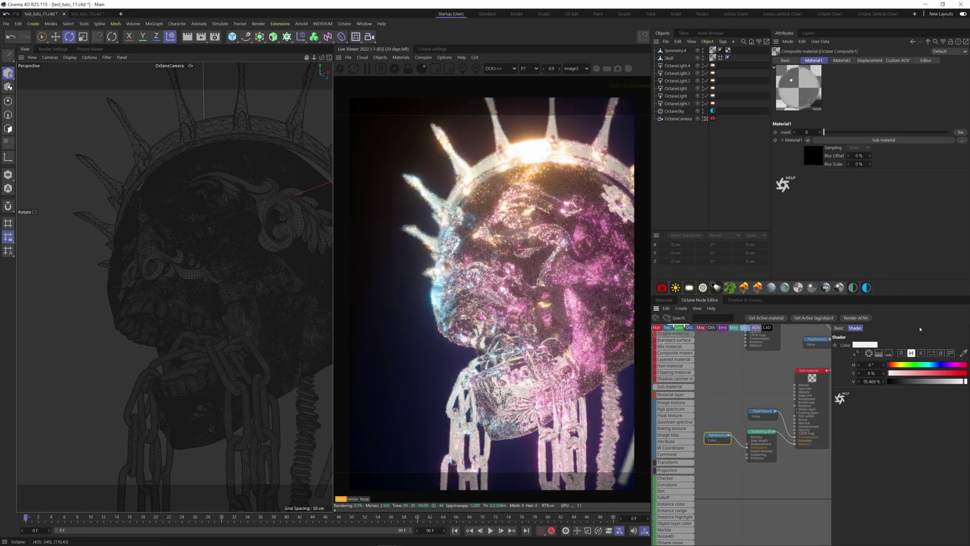
pyautogui.moveTo(925, 373)
pyautogui.mouseDown()
pyautogui.moveTo(959, 365)
pyautogui.moveTo(918, 374)
pyautogui.mouseUp()
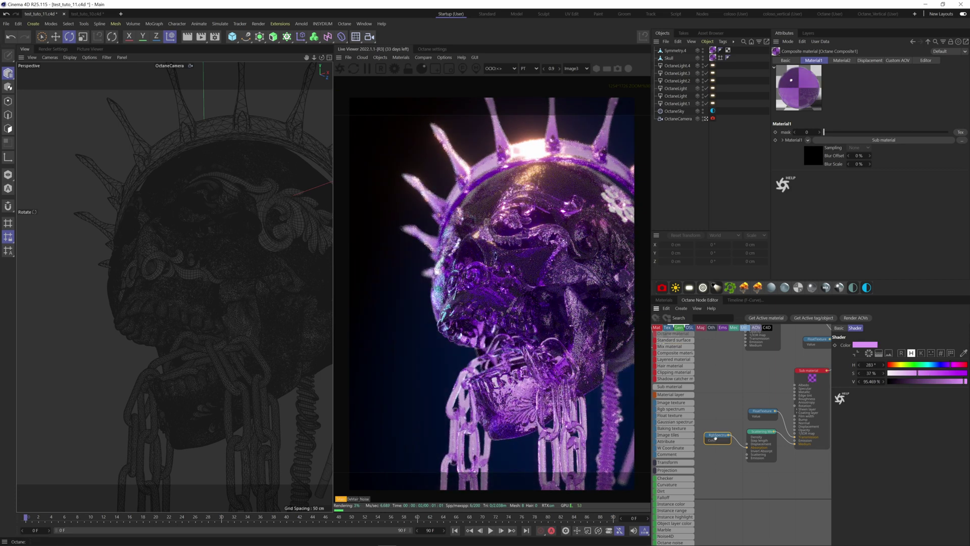
pyautogui.keyDown('ctrl'); pyautogui.moveTo(717, 448); pyautogui.dragTo(719, 458); pyautogui.keyUp('ctrl')
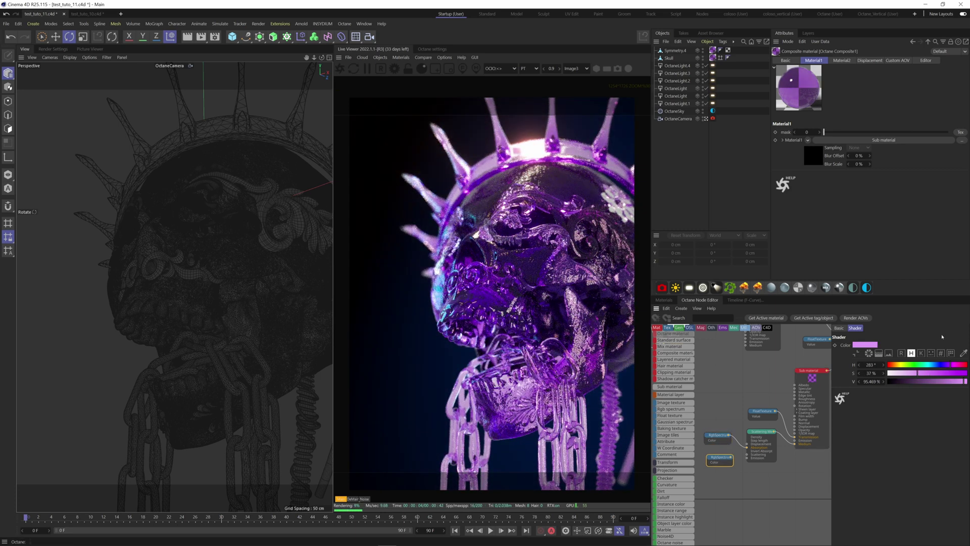
pyautogui.click(931, 364)
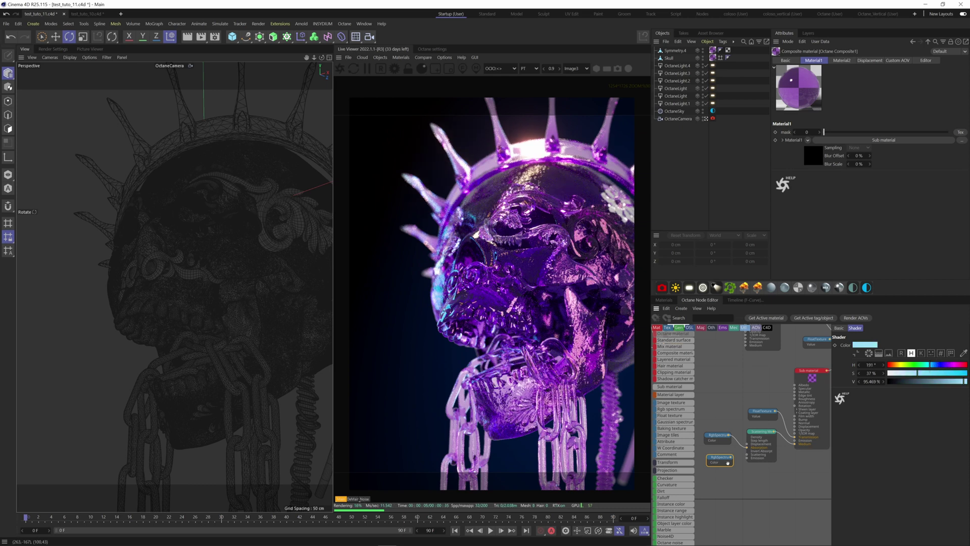
pyautogui.scroll(1, 728, 461)
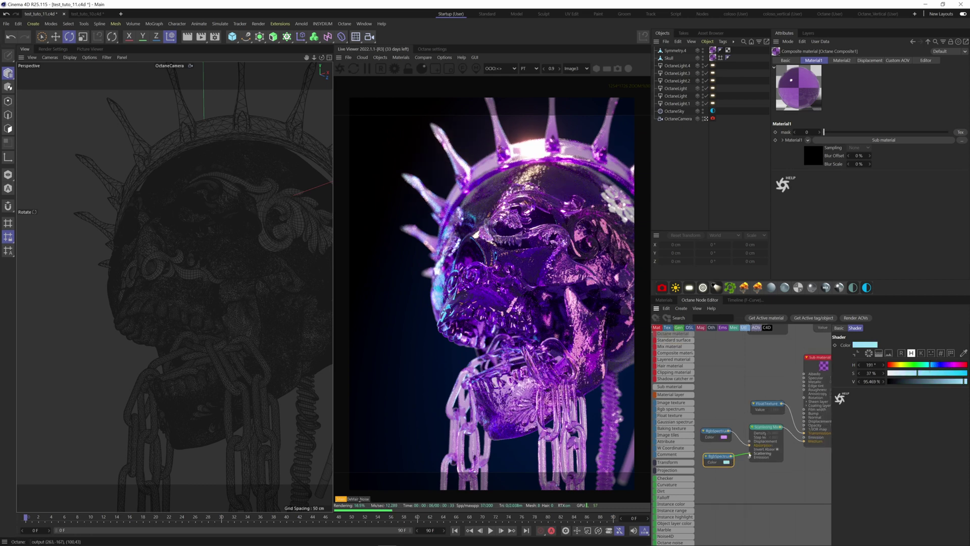
pyautogui.moveTo(749, 454); pyautogui.dragTo(750, 454)
pyautogui.moveTo(778, 372); pyautogui.dragTo(750, 380, button='middle')
# Raise the wax Sub material's roughness to about 0.24
pyautogui.click(797, 372)
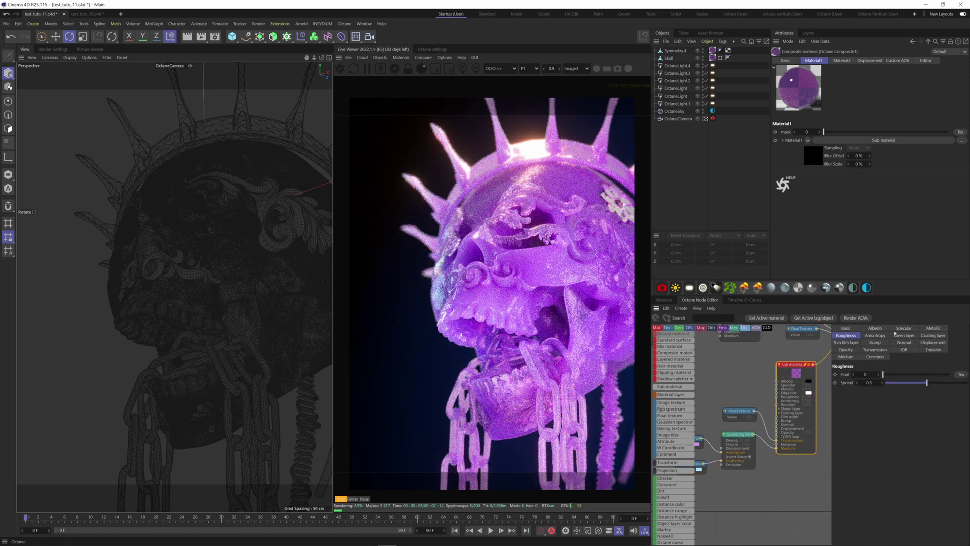
pyautogui.moveTo(883, 374); pyautogui.dragTo(898, 375)
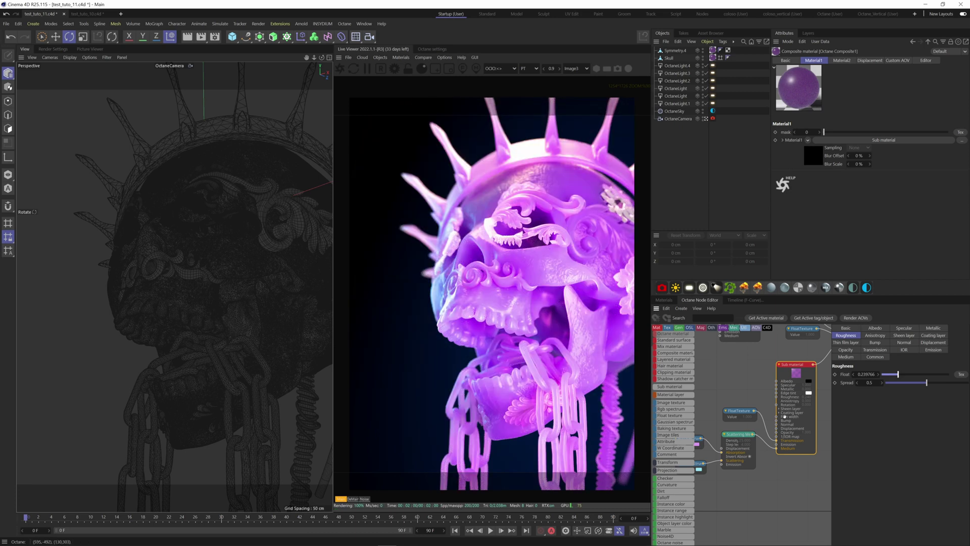
pyautogui.moveTo(785, 397); pyautogui.dragTo(754, 443, button='middle')
pyautogui.scroll(-2, 774, 429)
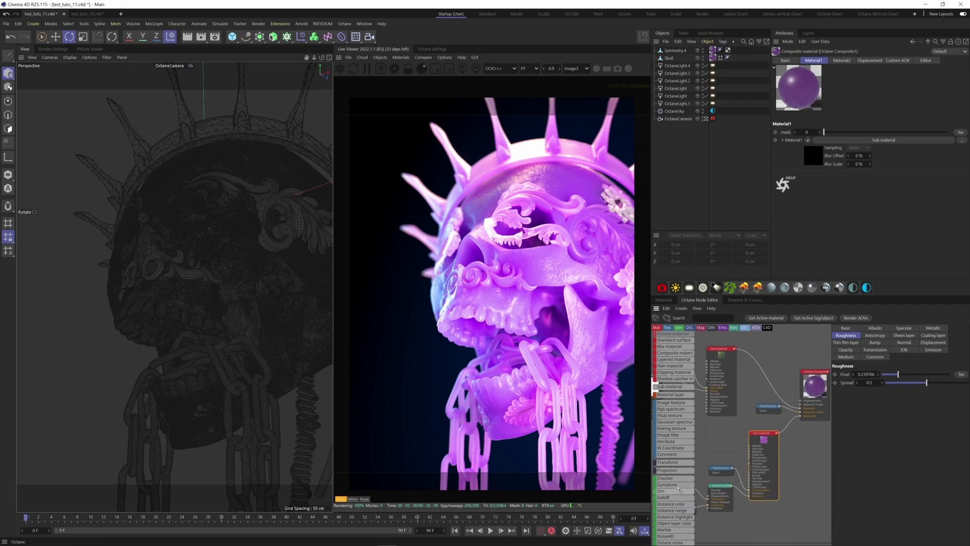
# Connect a Dirt node to Material2's mask, solo it, and move the old FloatTexture node aside
pyautogui.moveTo(801, 412); pyautogui.dragTo(762, 405)
pyautogui.rightClick(762, 405)
pyautogui.click(773, 421)
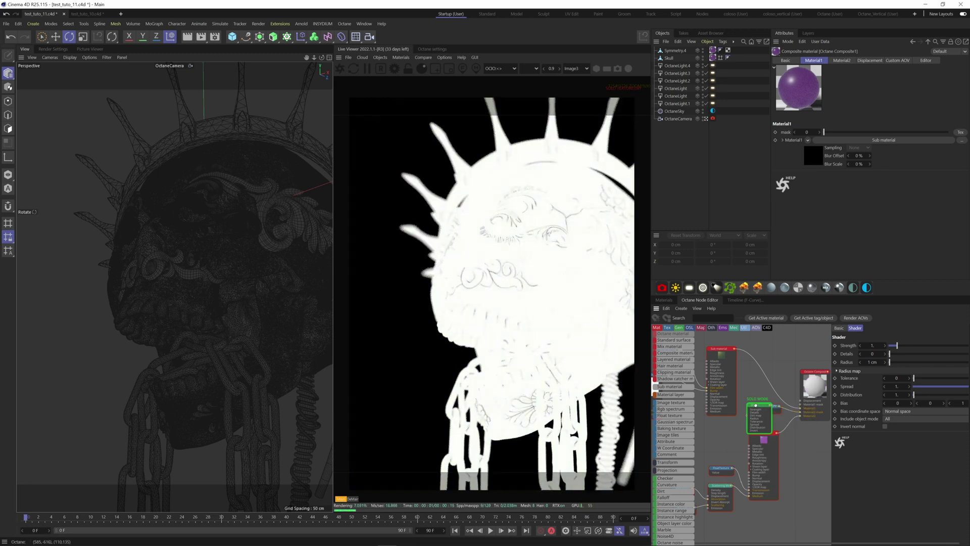
pyautogui.moveTo(756, 406); pyautogui.dragTo(782, 351)
pyautogui.click(781, 350)
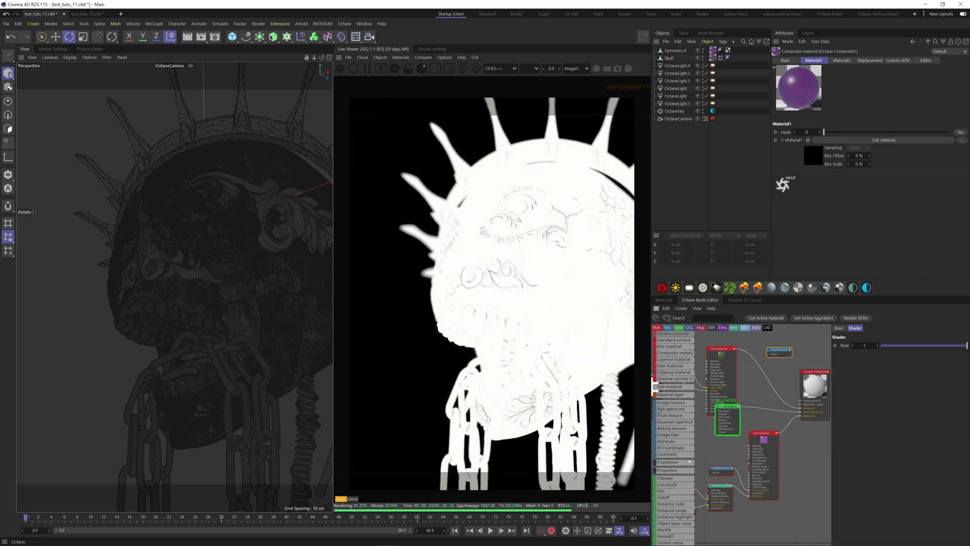
pyautogui.scroll(-3, 673, 463)
pyautogui.scroll(-5, 674, 464)
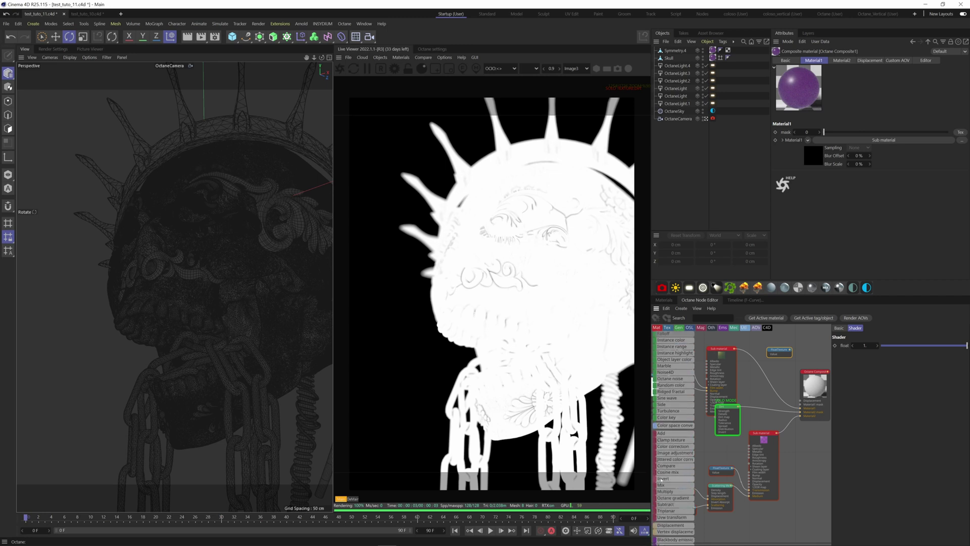
# Add an Invert node after the Dirt node and solo it
pyautogui.moveTo(759, 410); pyautogui.dragTo(759, 410)
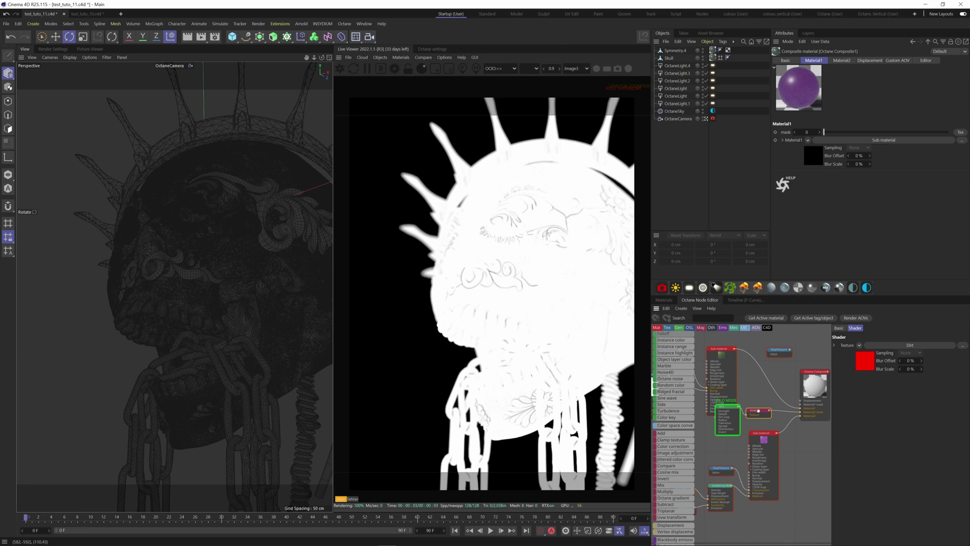
pyautogui.rightClick(758, 411)
pyautogui.click(783, 426)
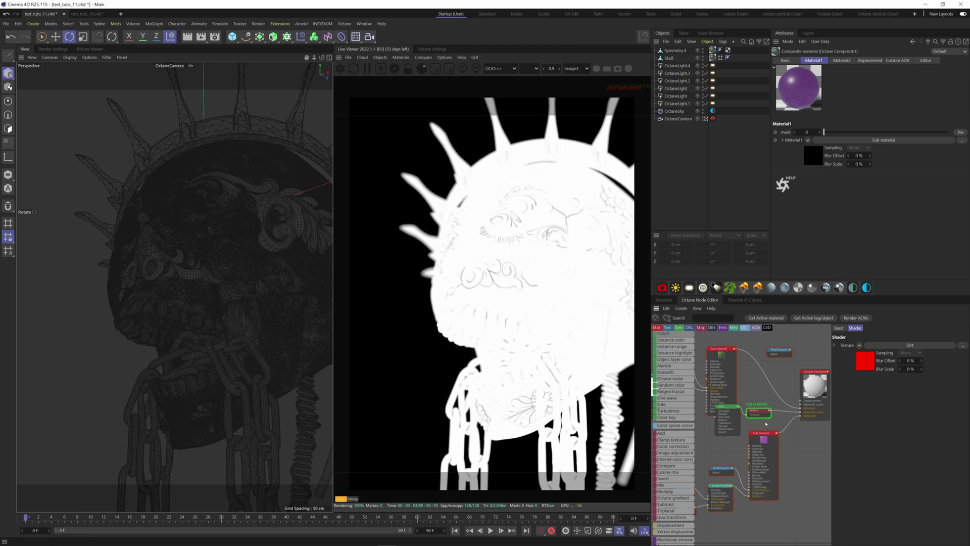
# Set the Dirt node to Details 5, radius about 43.5 cm and tolerance near 0.098
pyautogui.click(725, 410)
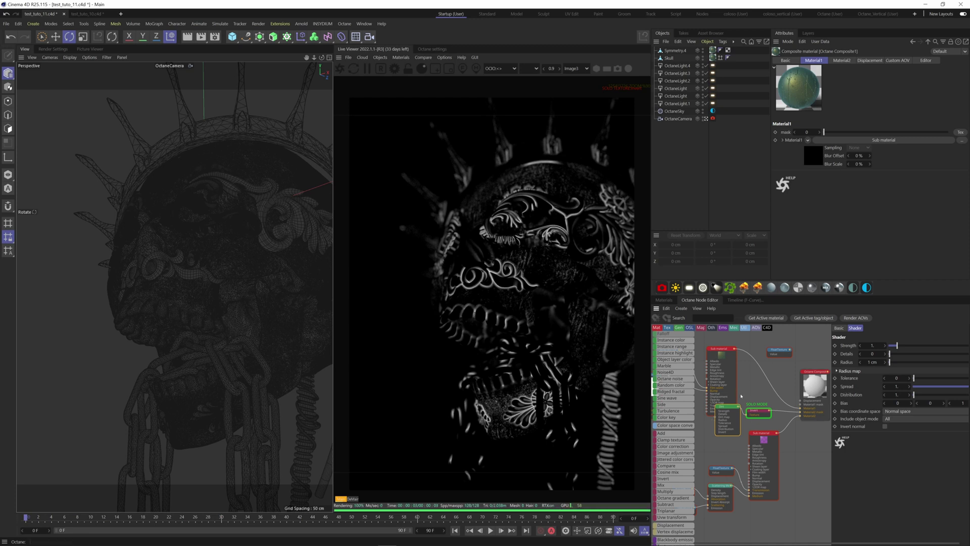
pyautogui.moveTo(727, 410); pyautogui.dragTo(718, 423)
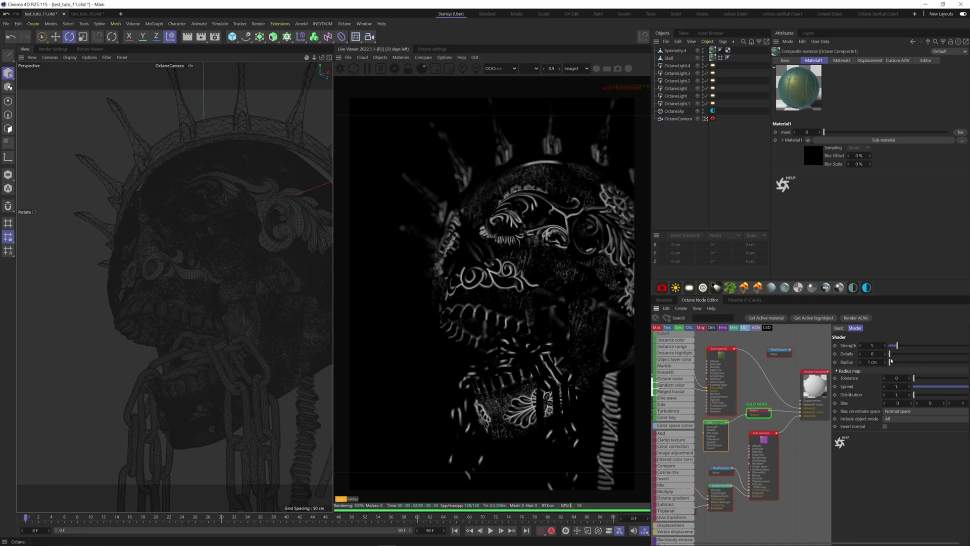
pyautogui.moveTo(890, 363); pyautogui.dragTo(969, 356)
pyautogui.doubleClick(873, 354)
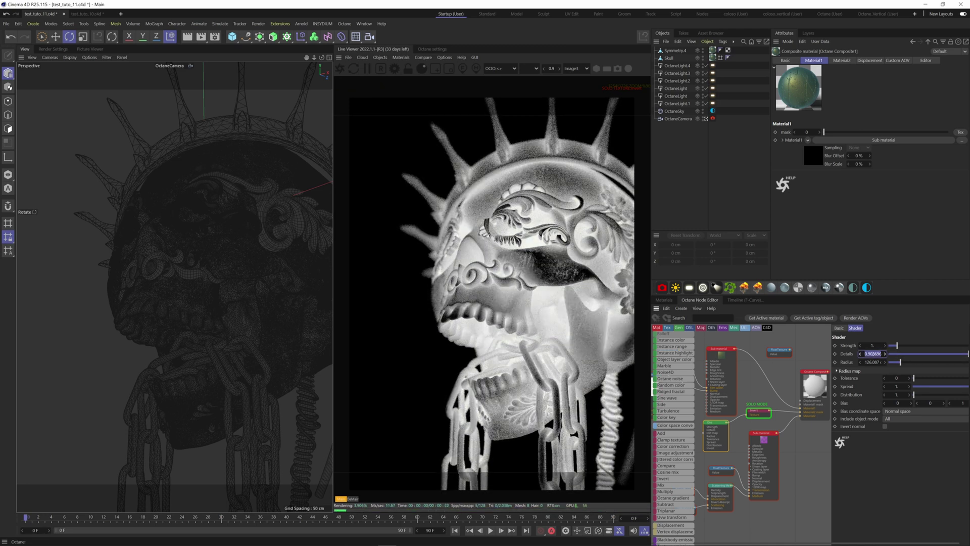
pyautogui.write('5')
pyautogui.press('Return')
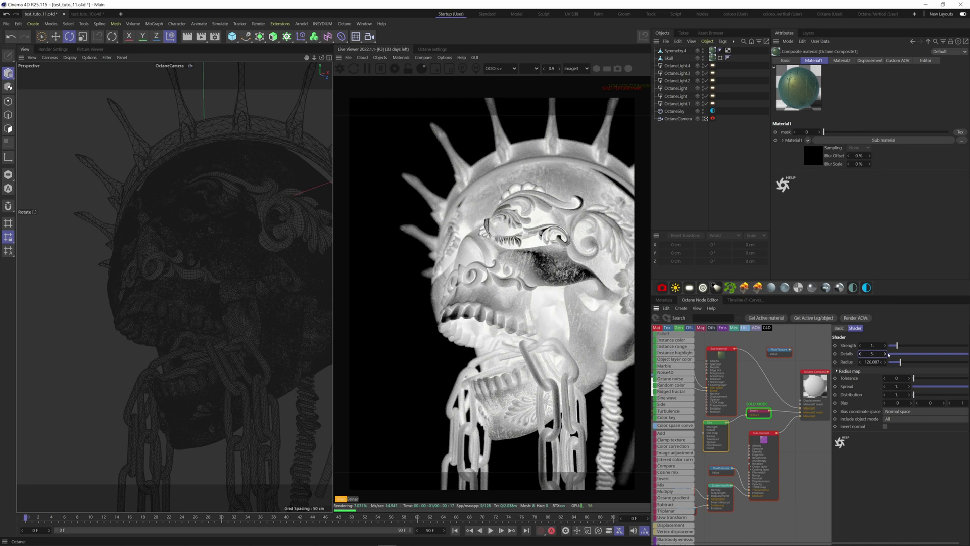
pyautogui.moveTo(904, 362); pyautogui.dragTo(925, 387)
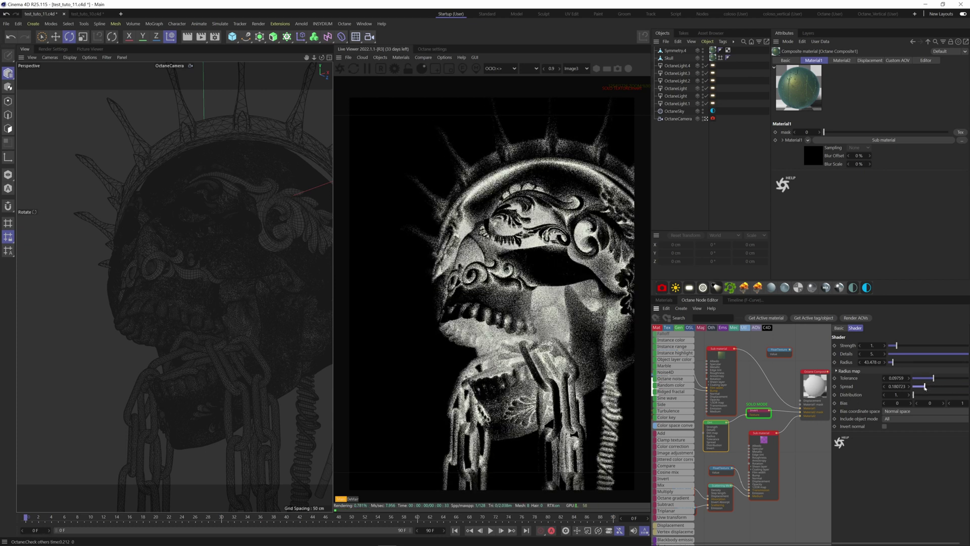
# Turn off solo on the Invert node and raise the Dirt Spread to about 0.70
pyautogui.rightClick(759, 412)
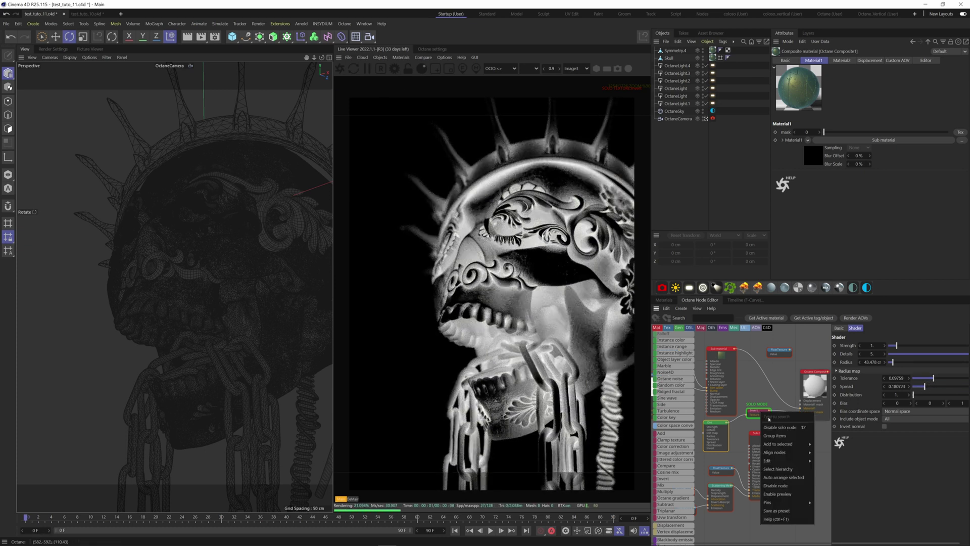
pyautogui.click(780, 428)
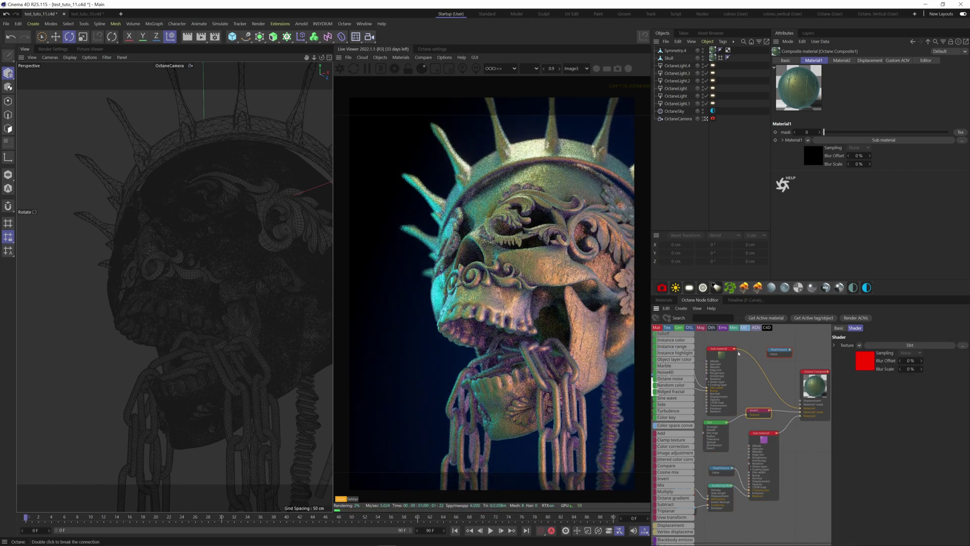
pyautogui.click(720, 423)
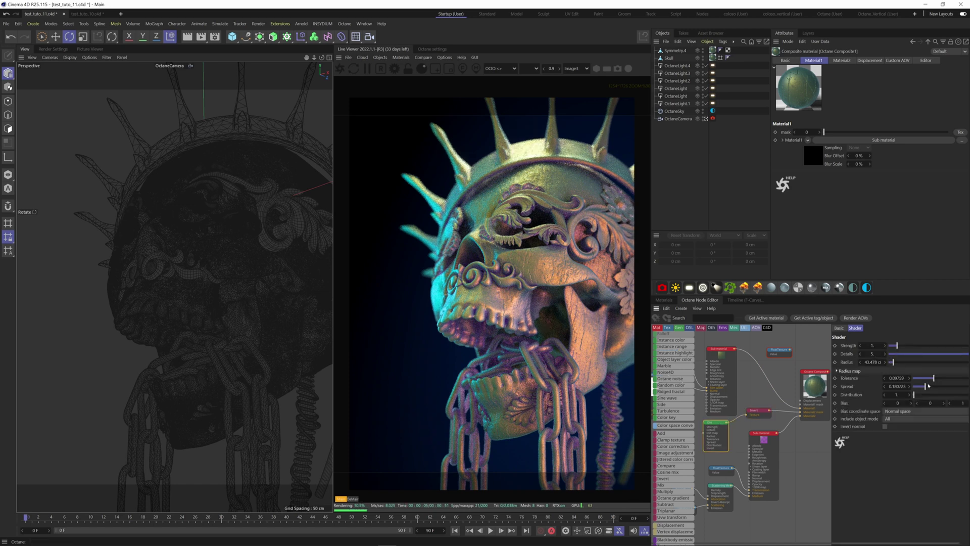
pyautogui.moveTo(927, 387); pyautogui.dragTo(958, 387)
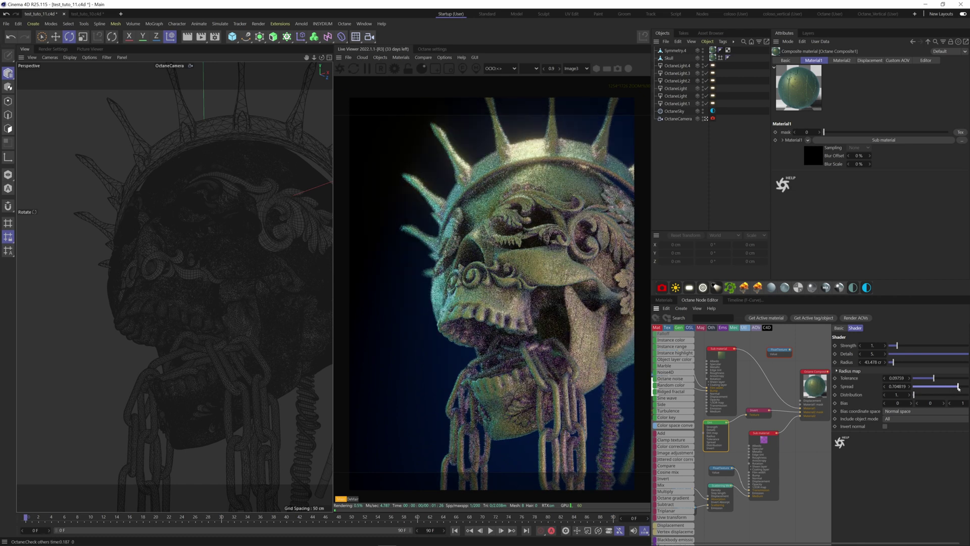